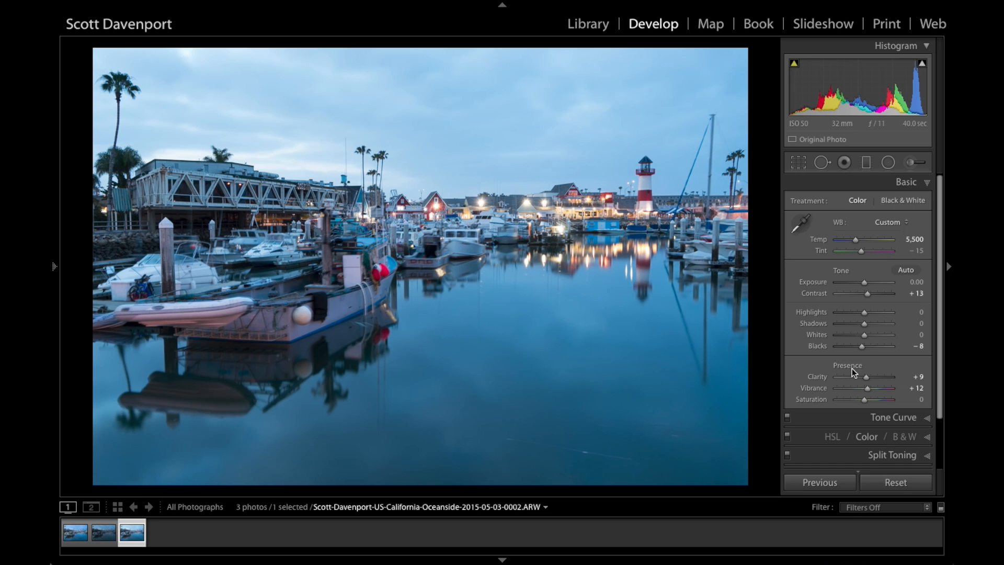
- Open the lens correction settings and compare the long-exposure harbor photo with its unedited version
{"action": "scroll", "coordinate": [852, 368], "scroll_direction": "down", "scroll_amount": 3}
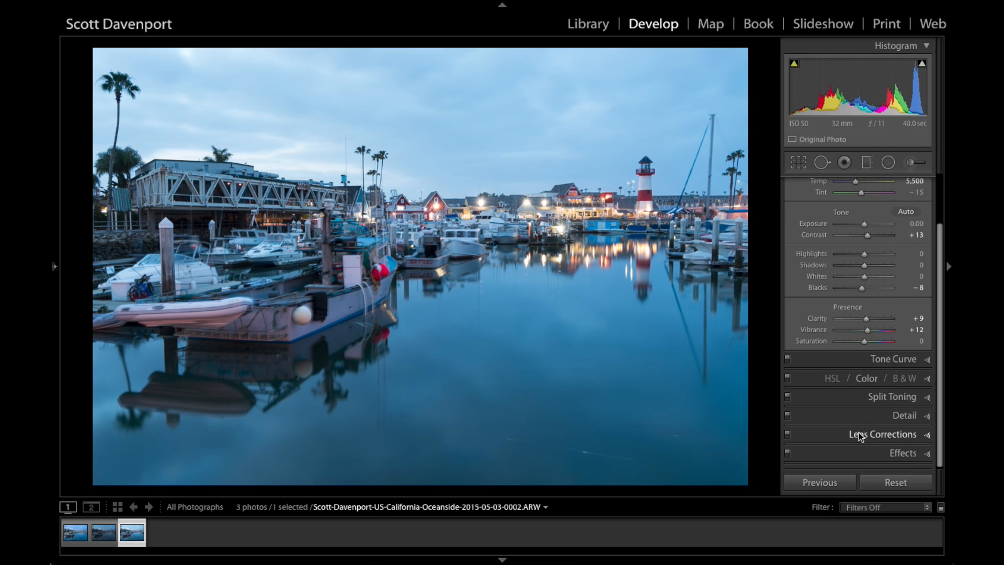
{"action": "left_click", "coordinate": [859, 435]}
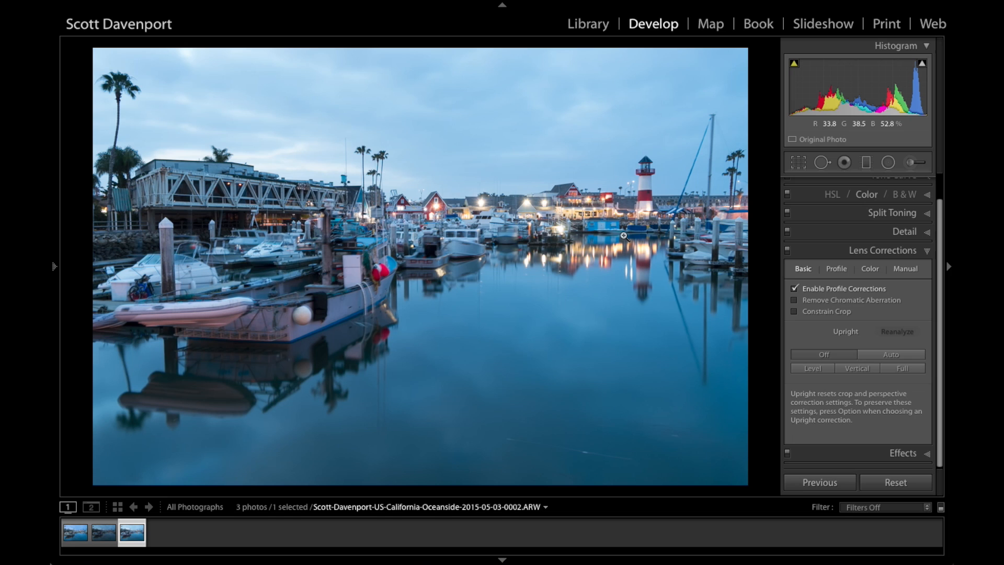
{"action": "key", "text": "backslash"}
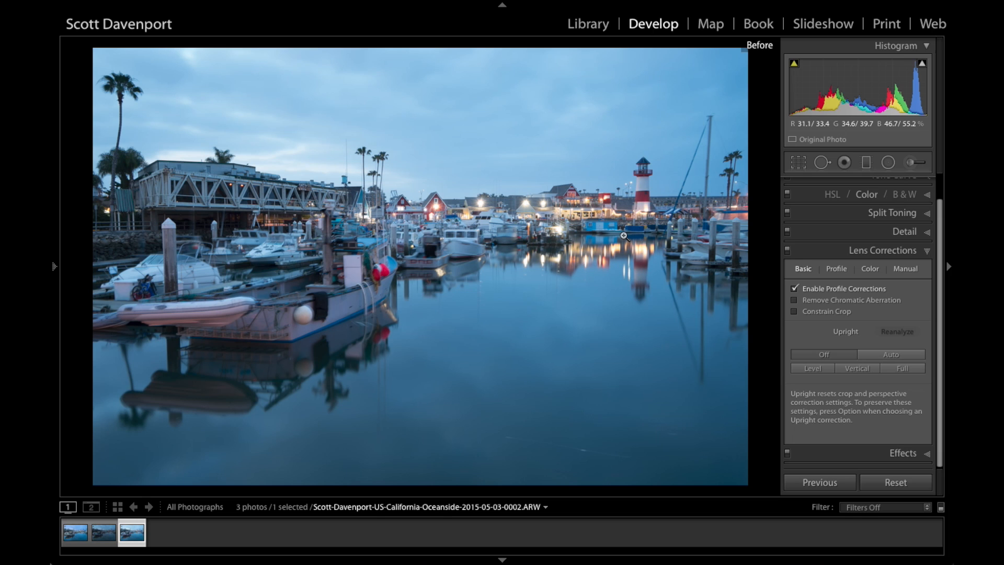
{"action": "key", "text": "backslash"}
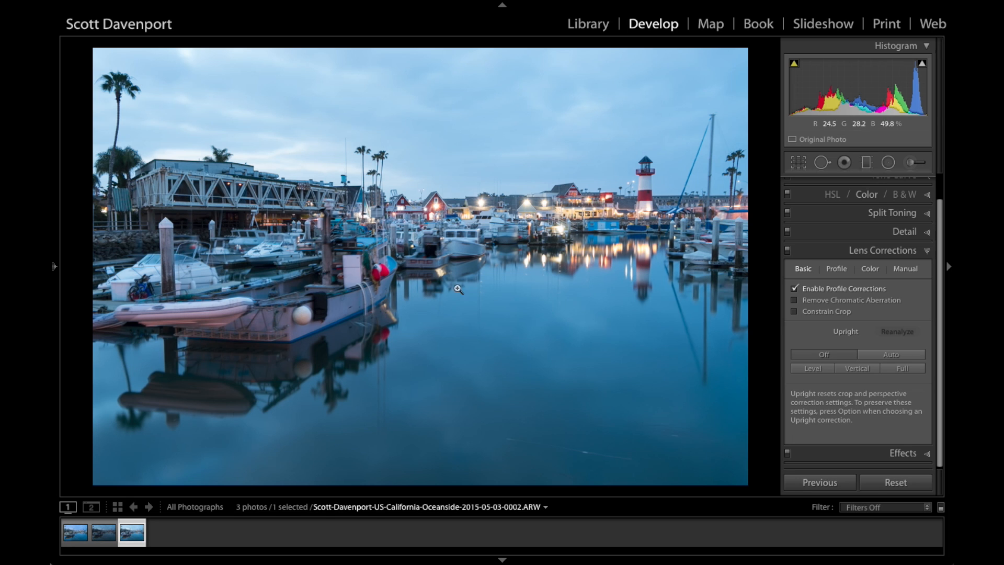
- Inspect the moored boats and dockside buildings of the long exposure up close for motion blur
{"action": "left_click", "coordinate": [428, 265]}
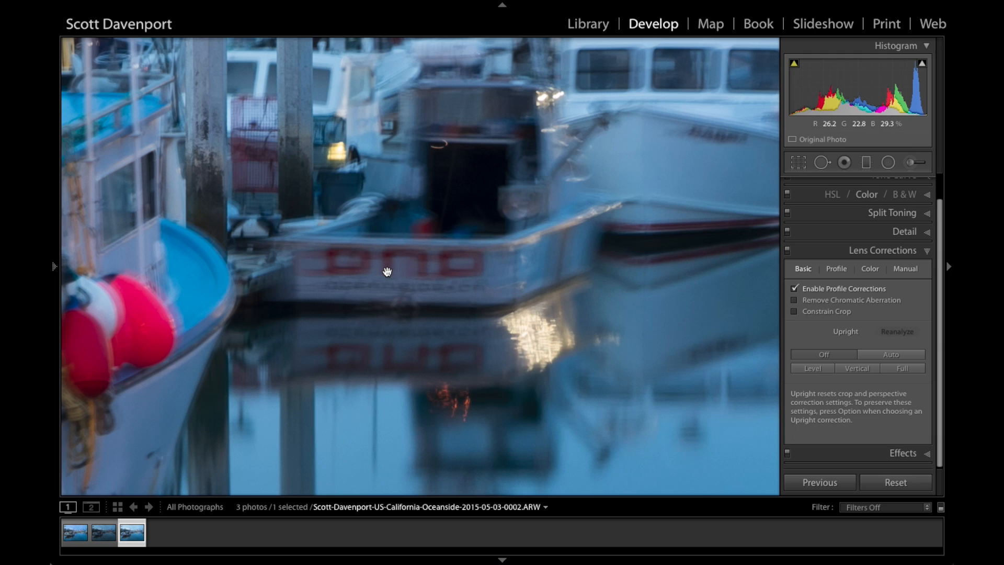
{"action": "left_click_drag", "start_coordinate": [286, 194], "coordinate": [371, 374]}
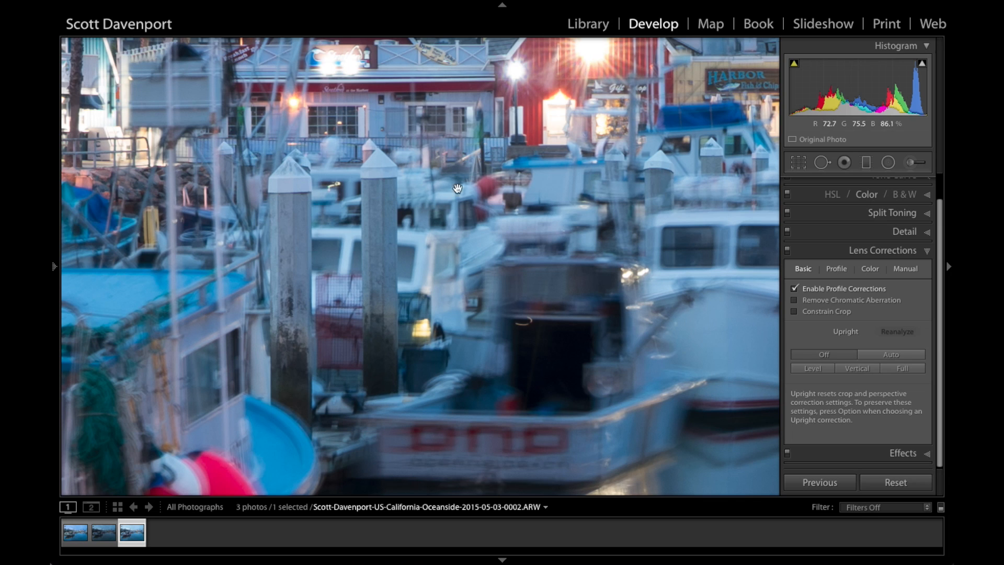
{"action": "left_click", "coordinate": [534, 229]}
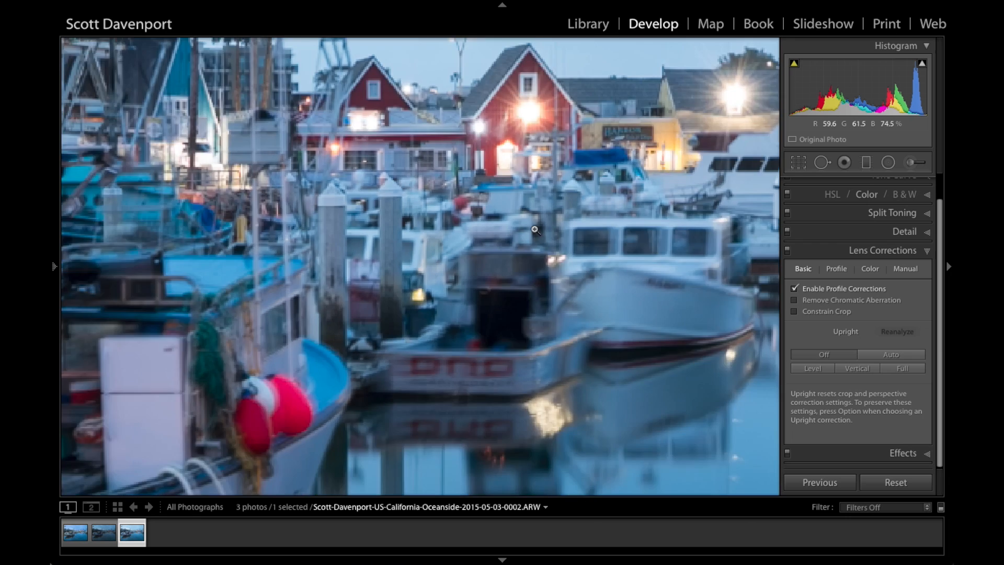
- Switch to the darker ISO 1250 photo and inspect its boats up close for sharpness and noise
{"action": "left_click", "coordinate": [102, 531]}
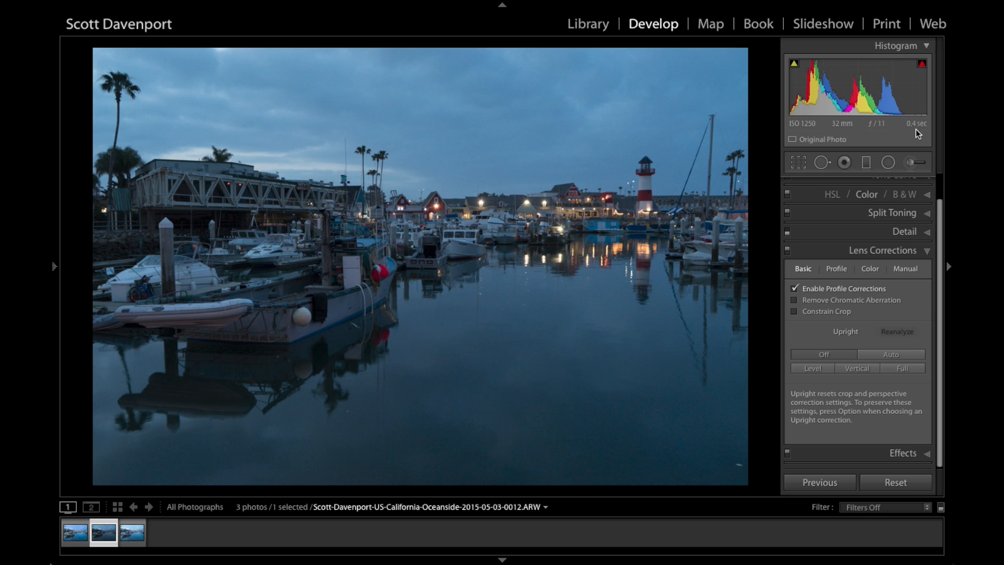
{"action": "left_click", "coordinate": [427, 259]}
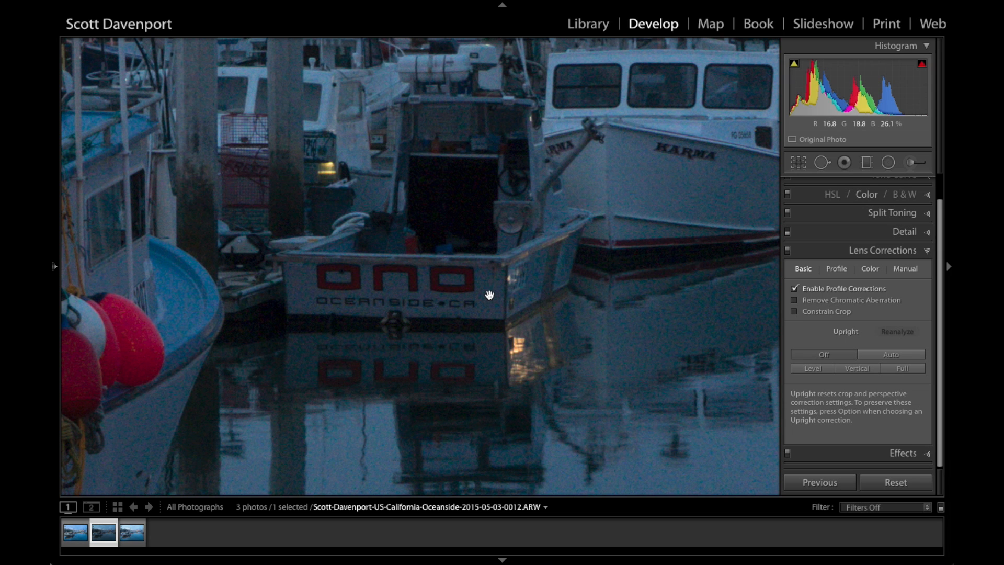
{"action": "left_click_drag", "start_coordinate": [220, 383], "coordinate": [638, 112]}
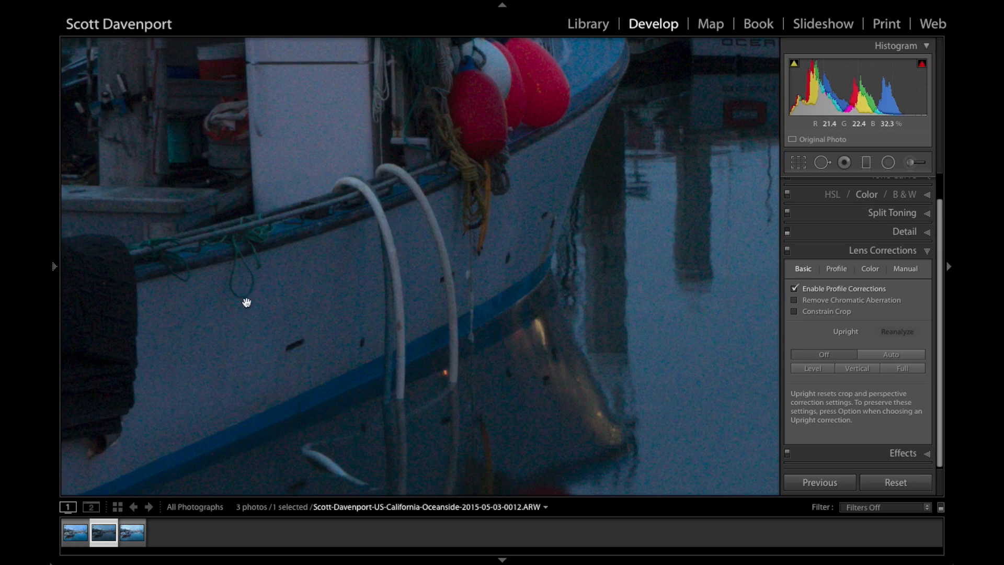
{"action": "left_click", "coordinate": [292, 378]}
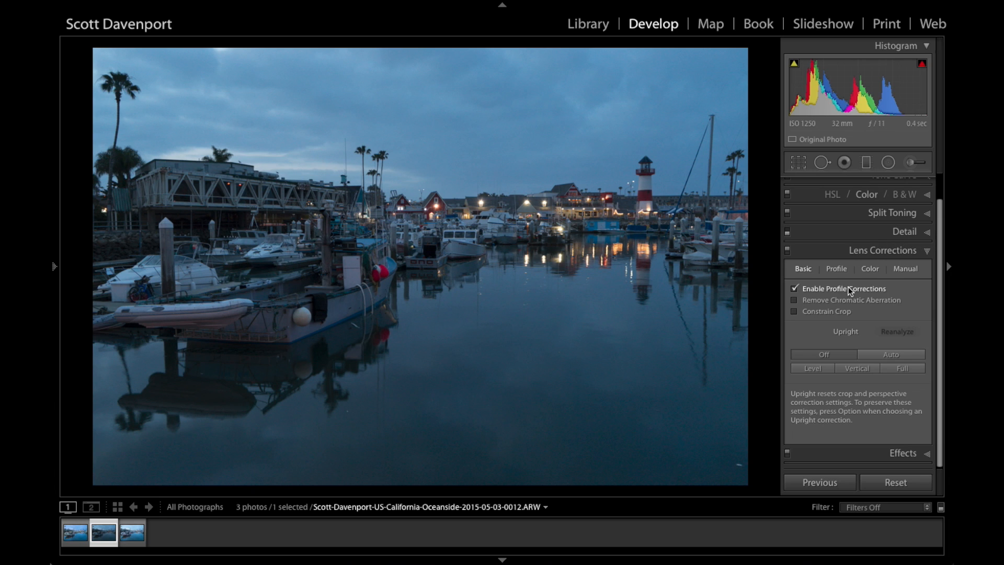
- Compare the basic adjustments of the two photos and set the darker ISO 1250 photo's exposure to +1.40
{"action": "scroll", "coordinate": [845, 252], "scroll_direction": "up", "scroll_amount": 1}
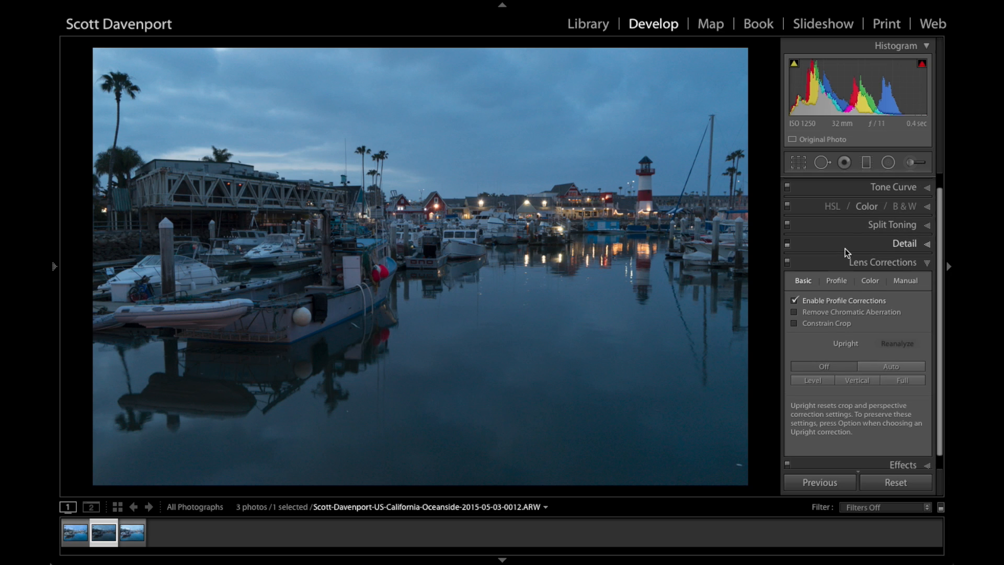
{"action": "scroll", "coordinate": [834, 233], "scroll_direction": "up", "scroll_amount": 1}
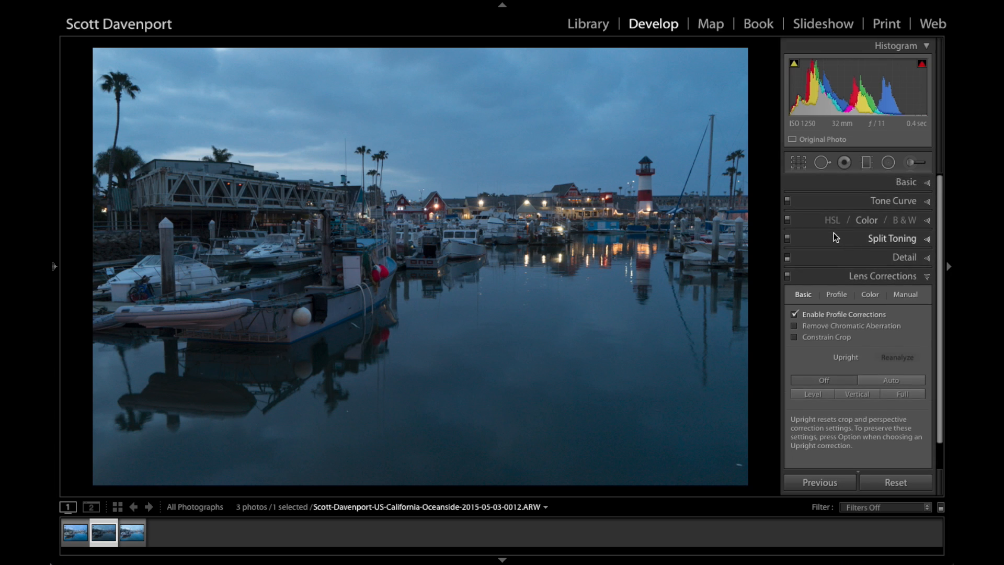
{"action": "left_click", "coordinate": [906, 183]}
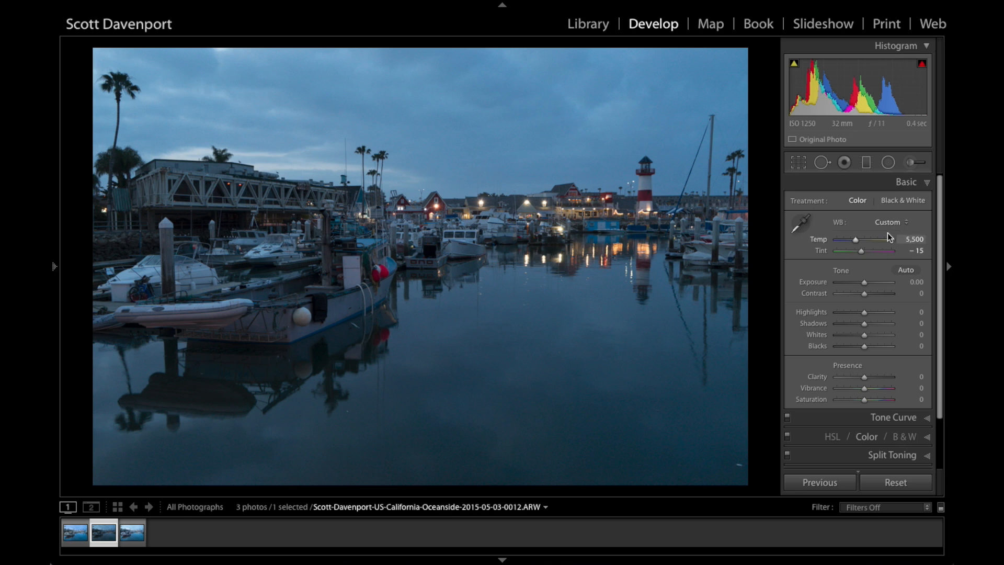
{"action": "left_click", "coordinate": [138, 525]}
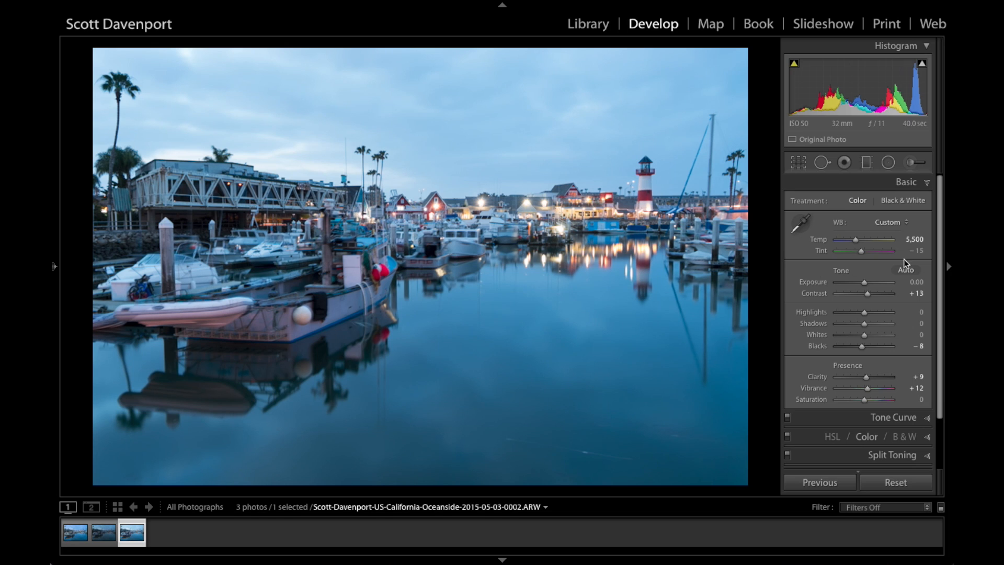
{"action": "left_click", "coordinate": [107, 533]}
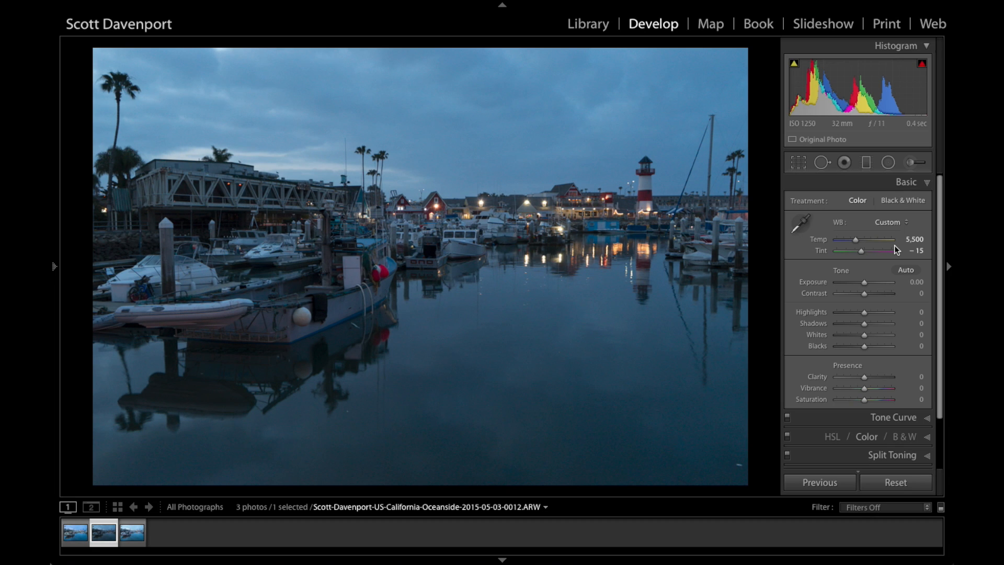
{"action": "left_click_drag", "start_coordinate": [864, 281], "coordinate": [873, 285]}
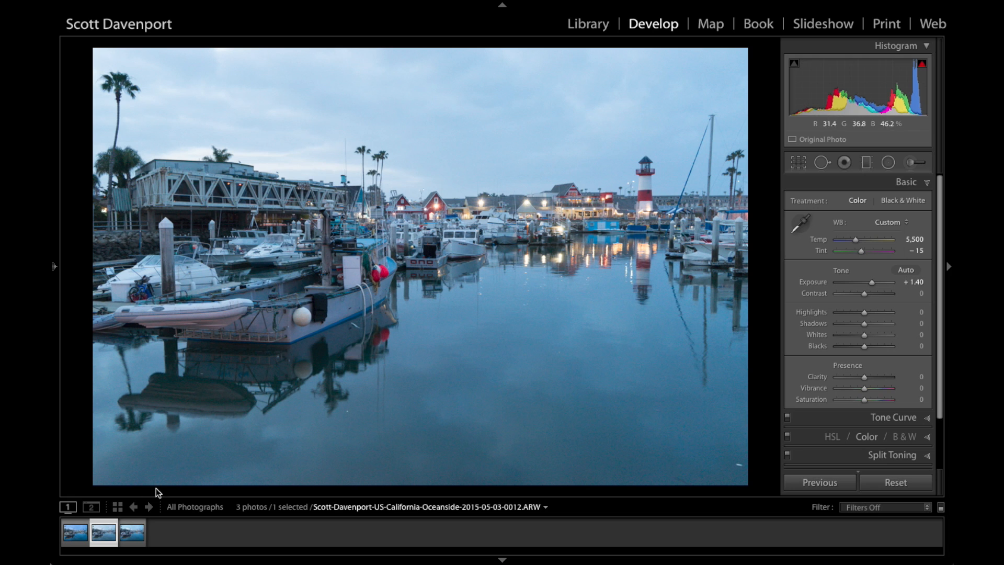
- Compare the histograms and brightness of the long exposure and the brightened ISO 1250 photo
{"action": "left_click", "coordinate": [134, 533]}
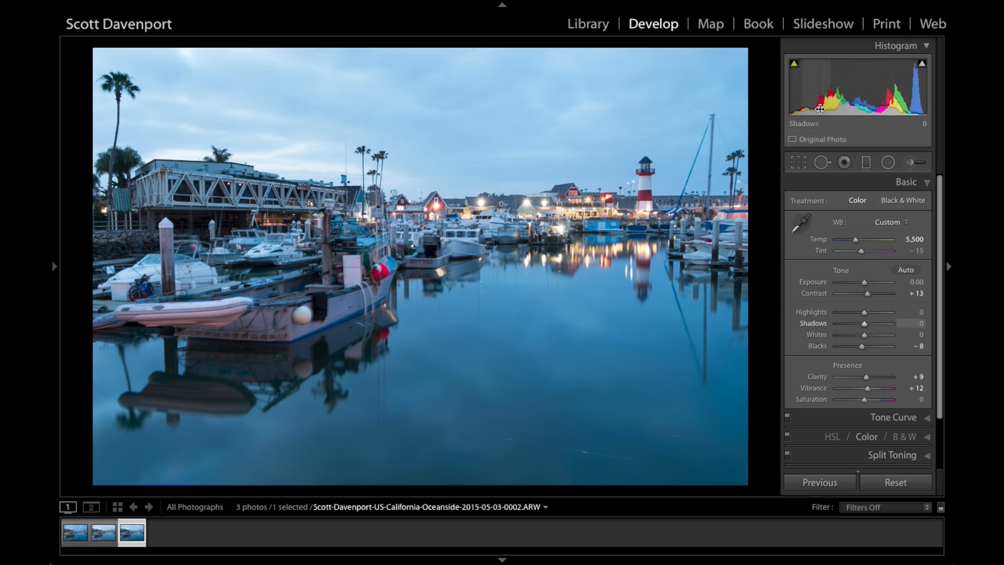
{"action": "key", "text": "Left"}
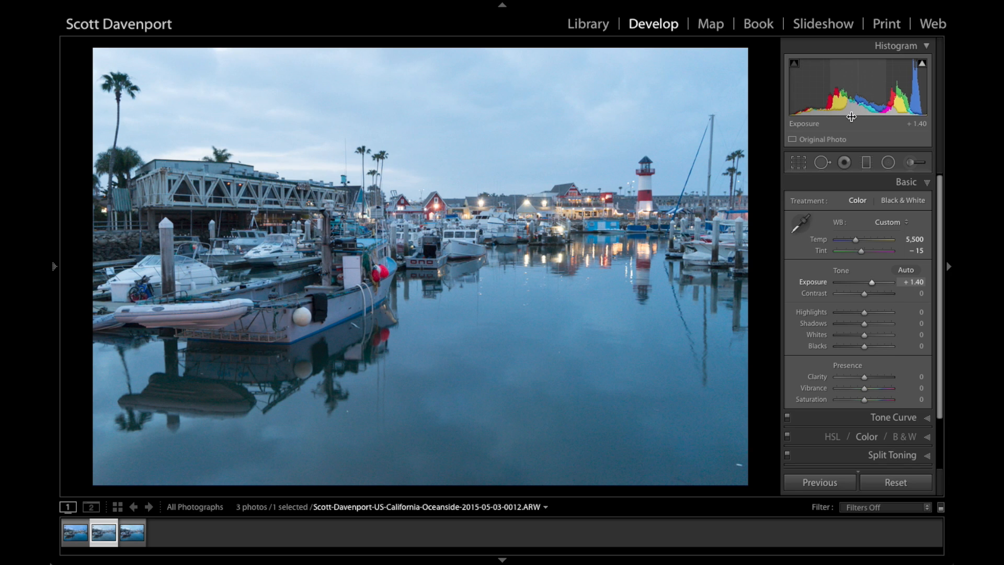
{"action": "key", "text": "Right"}
{"action": "key", "text": "Left"}
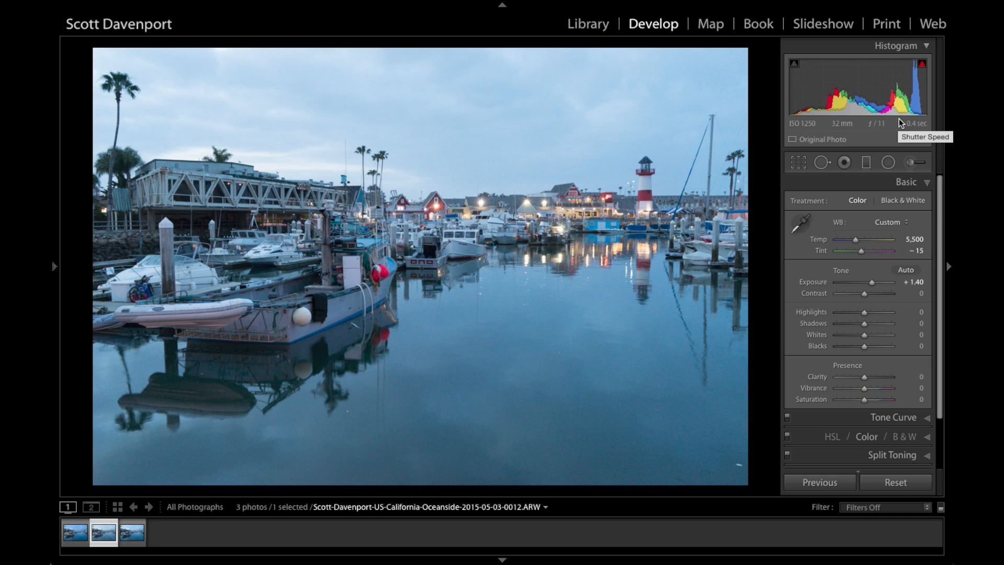
- Enable the Detail adjustments on the ISO 1250 photo and compare the fishing boat's noise with them off and on
{"action": "left_click", "coordinate": [370, 289]}
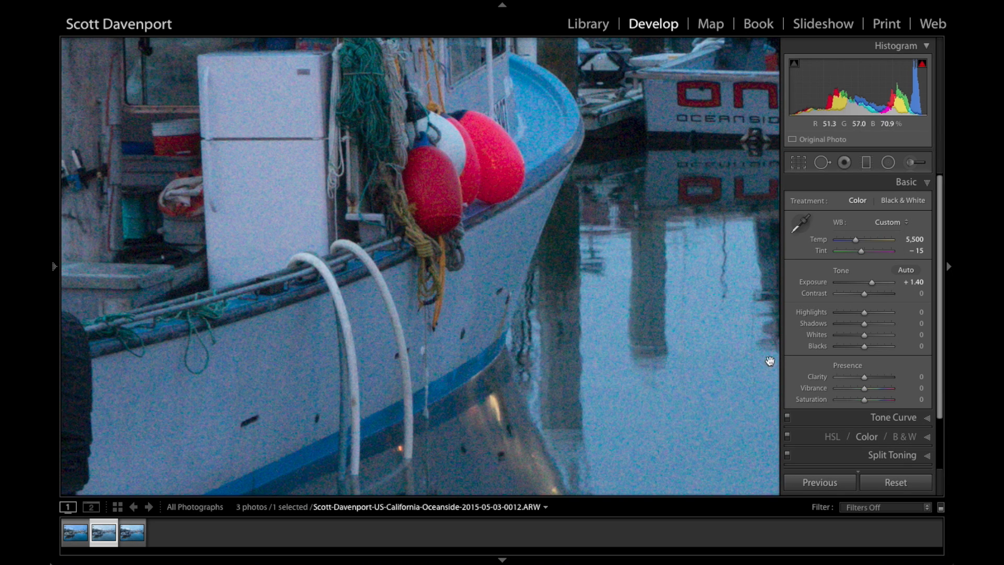
{"action": "scroll", "coordinate": [797, 382], "scroll_direction": "down", "scroll_amount": 3}
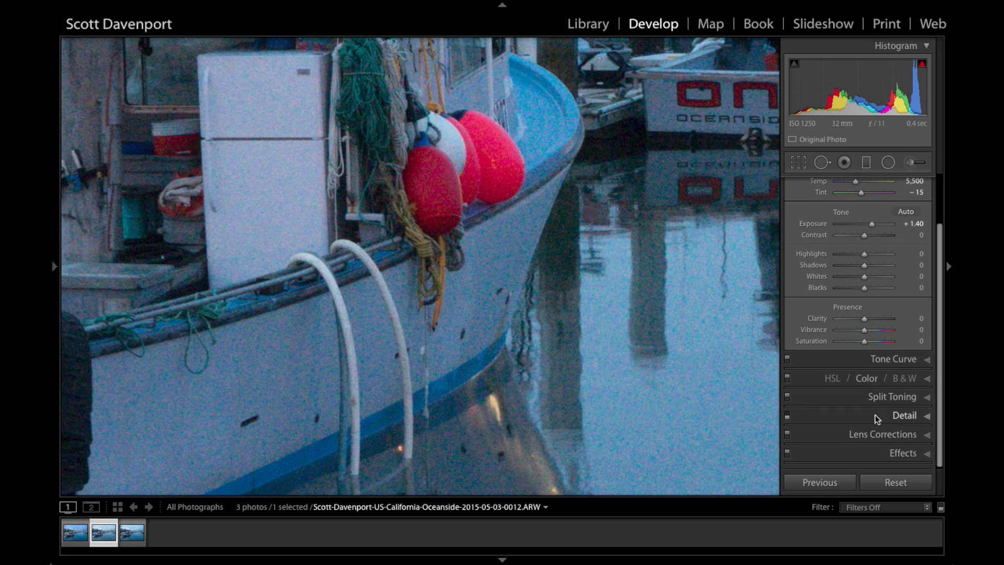
{"action": "left_click", "coordinate": [893, 414]}
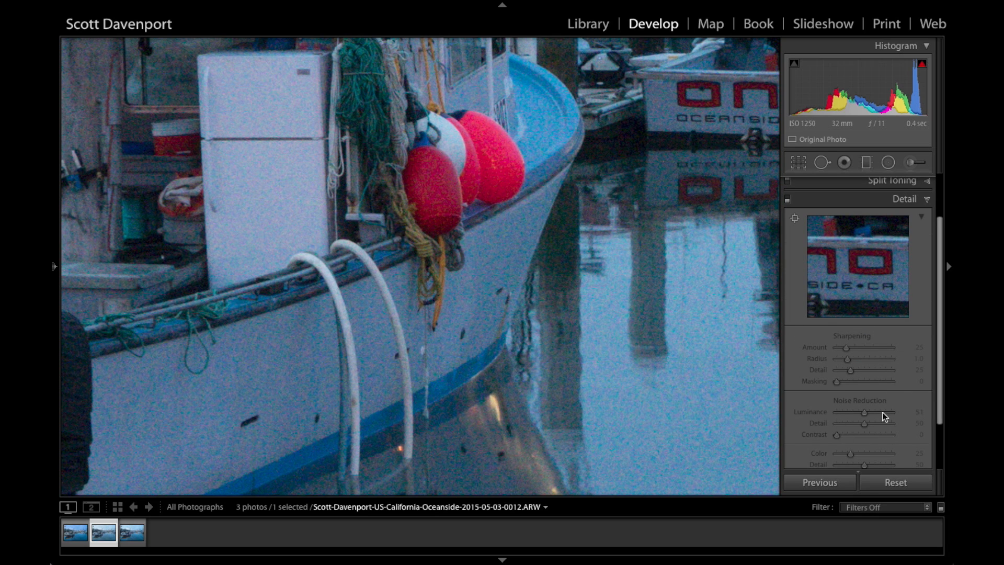
{"action": "left_click", "coordinate": [788, 199]}
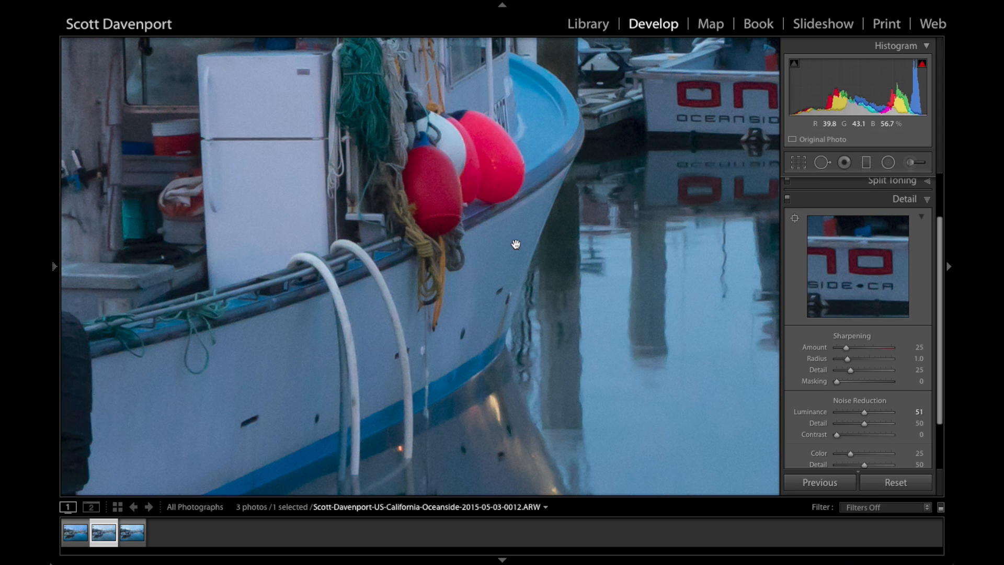
{"action": "left_click", "coordinate": [787, 199]}
{"action": "left_click", "coordinate": [787, 199]}
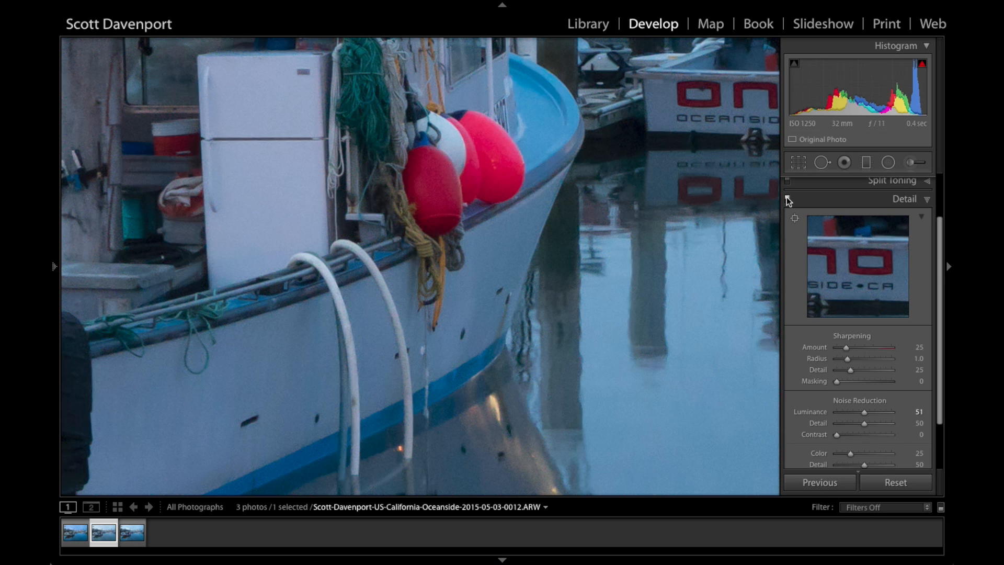
- Check the noise with Luminance reduction at 0, and set both noise reduction Luminance and its Detail to 51
{"action": "left_click", "coordinate": [836, 413]}
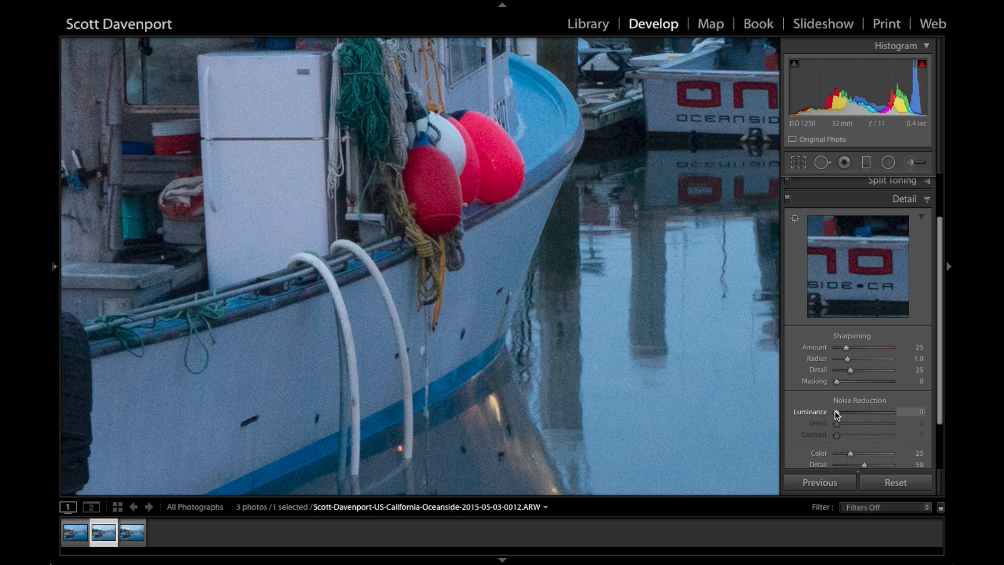
{"action": "left_click", "coordinate": [865, 412]}
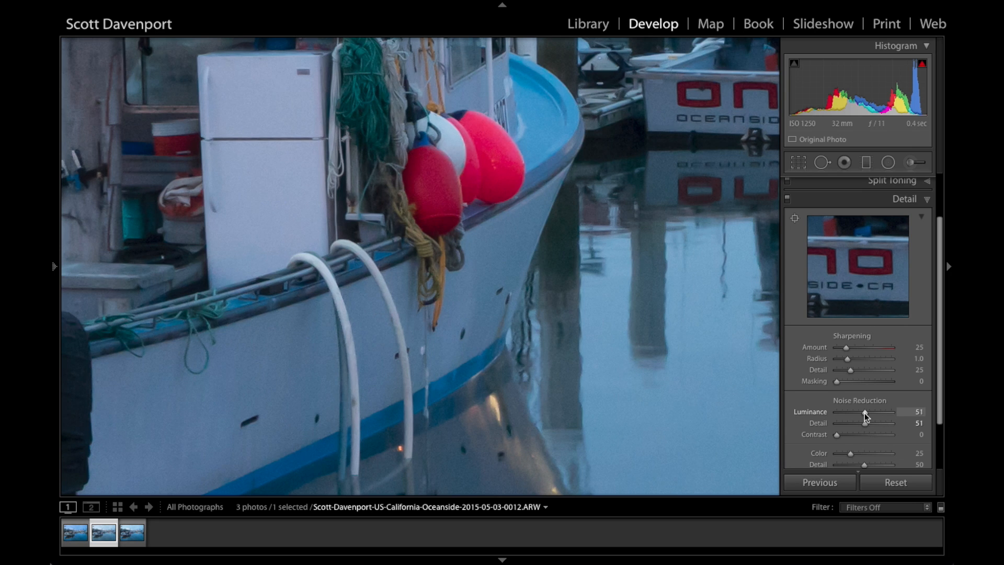
- Compare the whole noise-reduced ISO 1250 photo with the long exposure and return to the ISO 1250 photo
{"action": "left_click", "coordinate": [475, 287]}
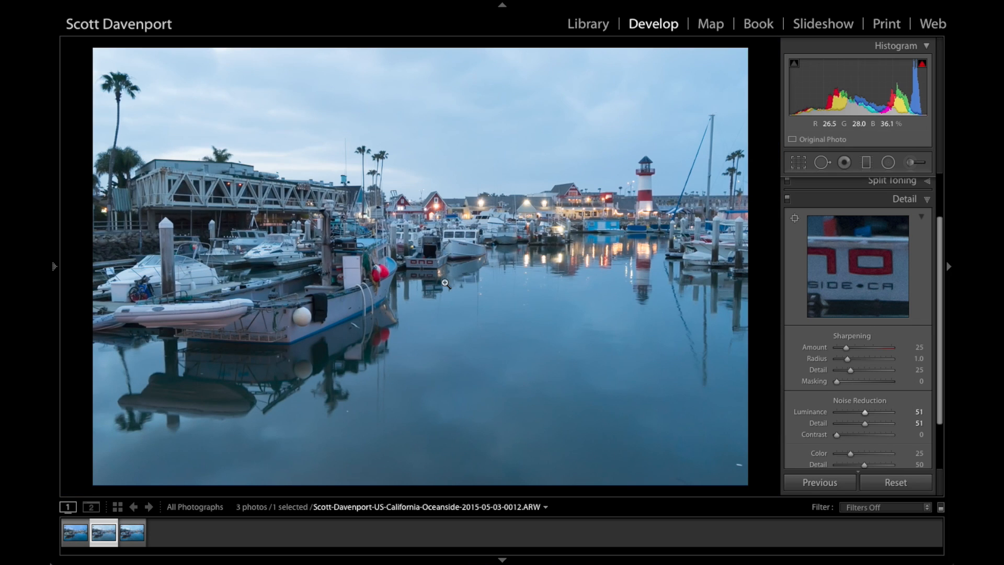
{"action": "key", "text": "Right"}
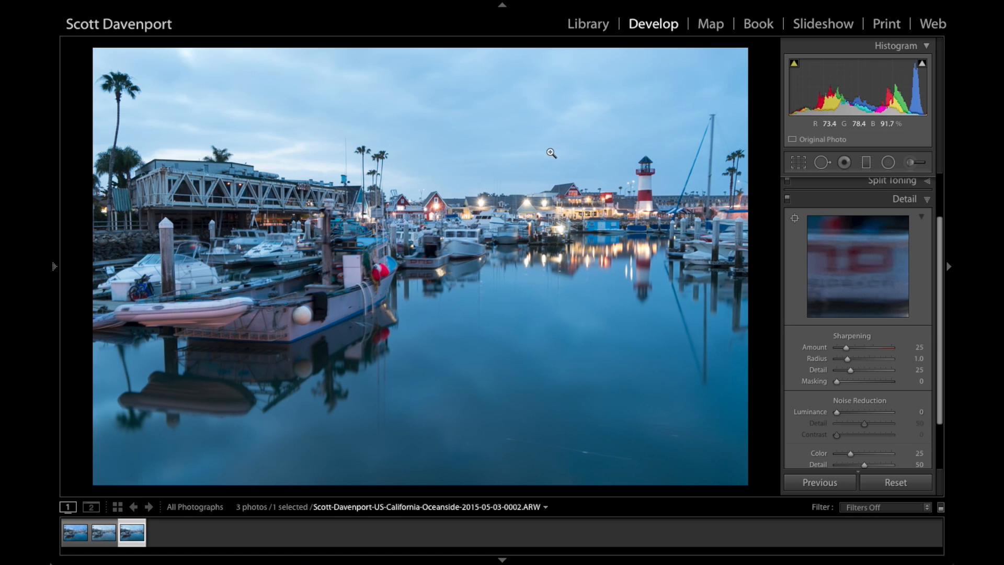
{"action": "left_click", "coordinate": [108, 532]}
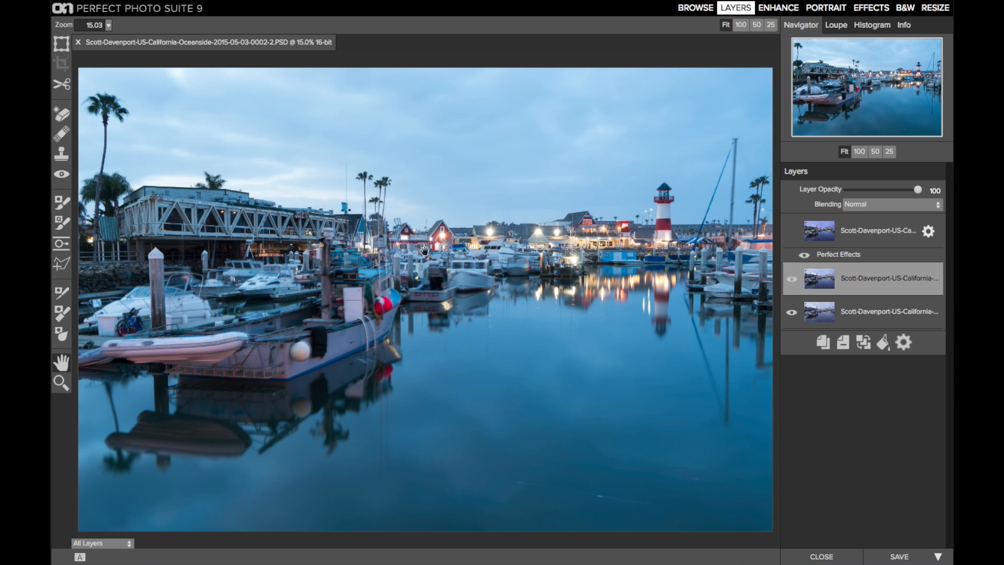
- In Perfect Photo Suite 9, toggle the long-exposure layer's visibility to compare it with the sharp layer beneath
{"action": "left_click", "coordinate": [792, 281]}
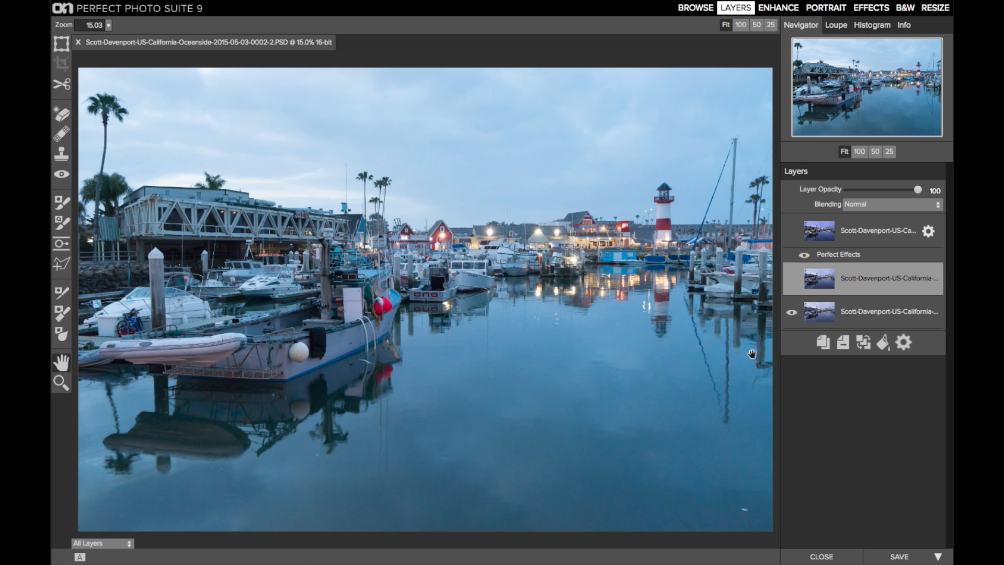
{"action": "left_click", "coordinate": [794, 281]}
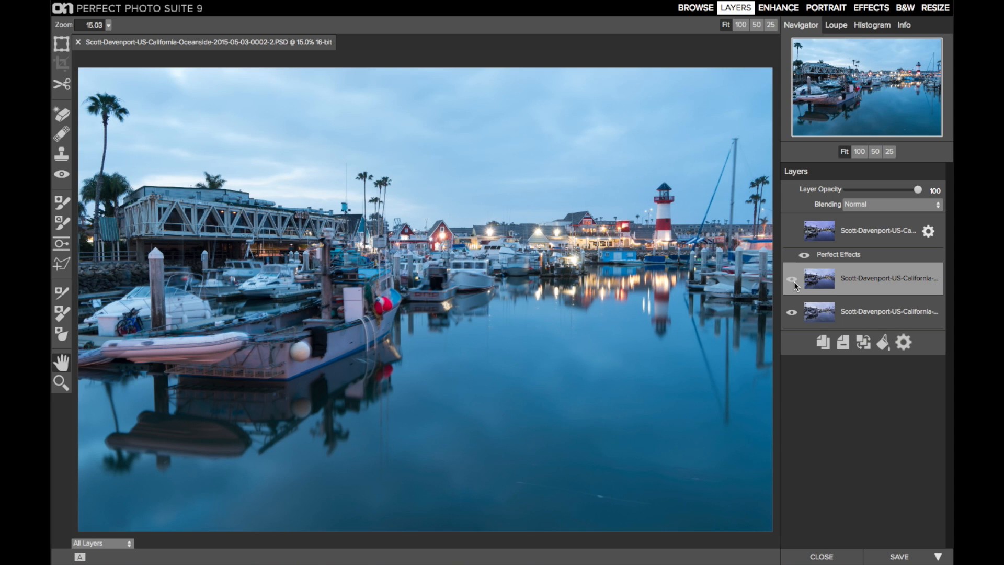
{"action": "left_click", "coordinate": [793, 282]}
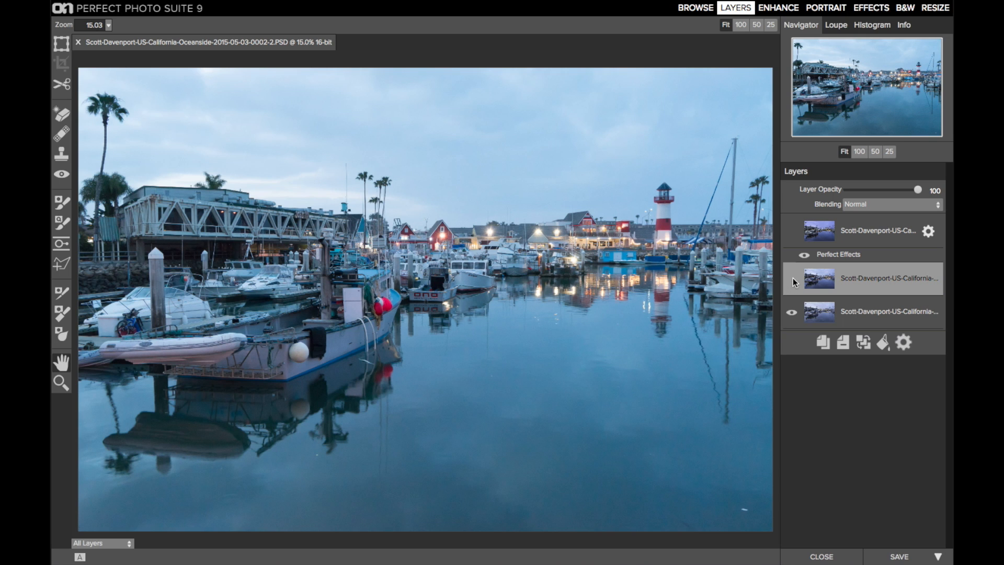
{"action": "left_click", "coordinate": [794, 282]}
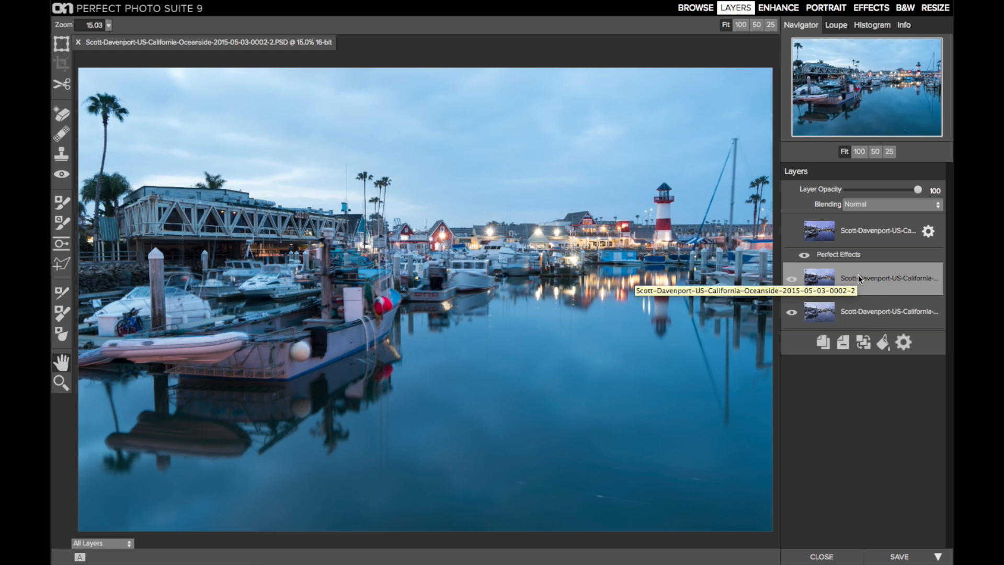
- Paint out the long-exposure layer over the large fishing boat, using a Masking Brush of size 500 and feather 40
{"action": "left_click", "coordinate": [62, 202]}
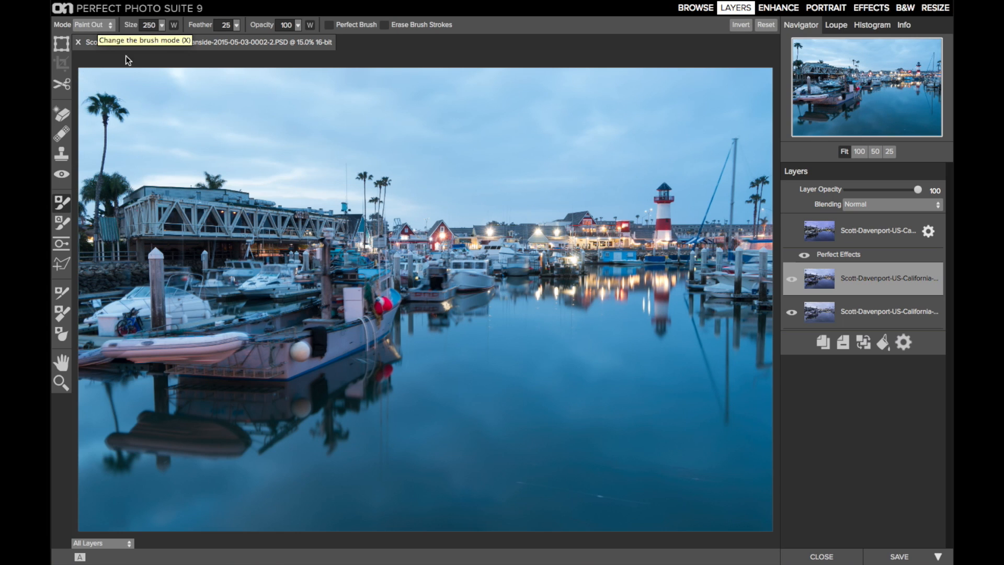
{"action": "key", "text": "bracketright"}
{"action": "key", "text": "shift+bracketright"}
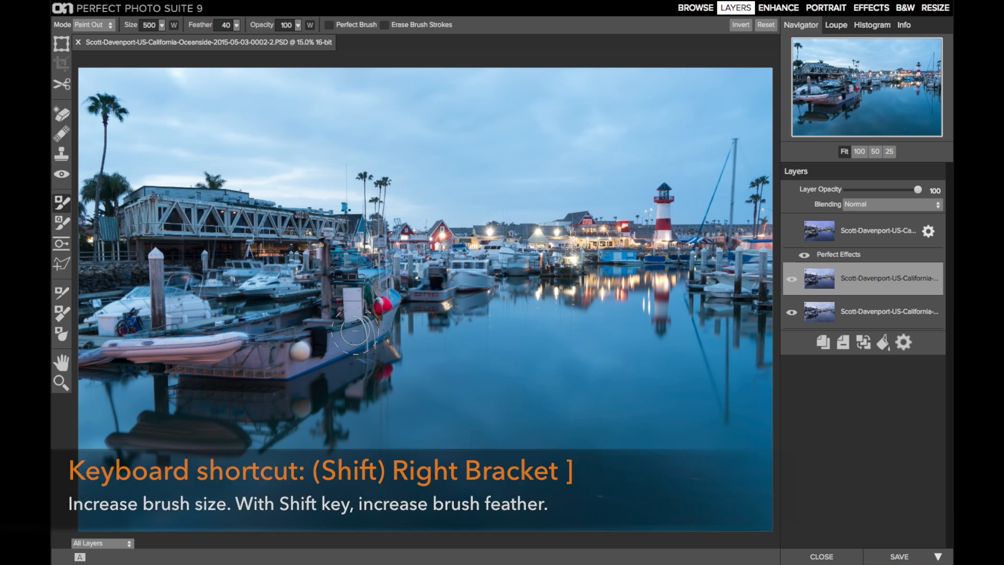
{"action": "mouse_move", "coordinate": [244, 360]}
{"action": "left_mouse_down"}
{"action": "mouse_move", "coordinate": [266, 363]}
{"action": "mouse_move", "coordinate": [301, 338]}
{"action": "mouse_move", "coordinate": [133, 350]}
{"action": "left_mouse_up"}
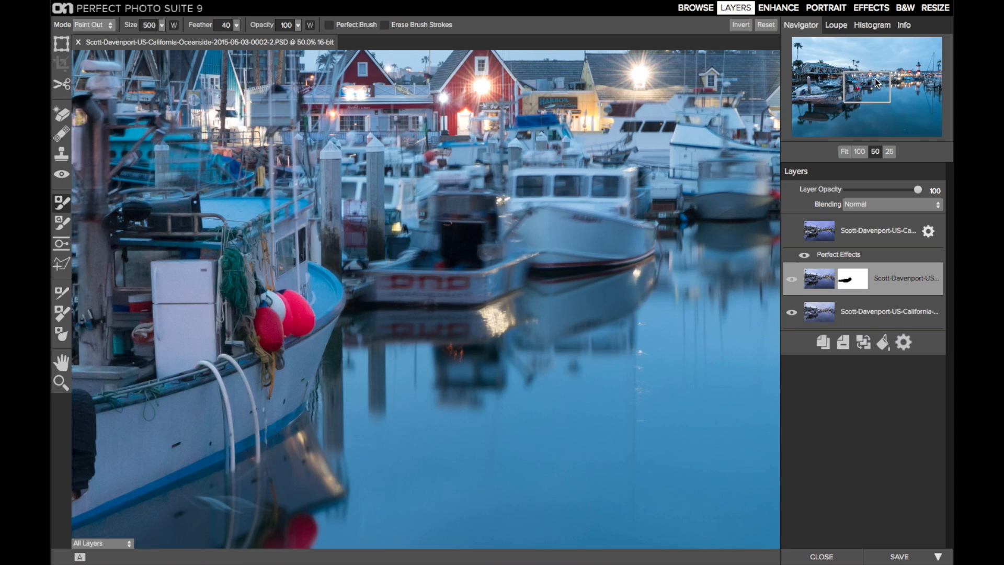
- With a size 150, feather 25 brush, mask out the blurred ONO boat and its neighbor, toggling the layer's visibility to check
{"action": "left_click_drag", "start_coordinate": [874, 86], "coordinate": [879, 81]}
{"action": "key", "text": "bracketleft"}
{"action": "key", "text": "bracketleft"}
{"action": "key", "text": "bracketleft"}
{"action": "key", "text": "bracketleft"}
{"action": "key", "text": "bracketleft"}
{"action": "key", "text": "bracketleft"}
{"action": "key", "text": "bracketleft"}
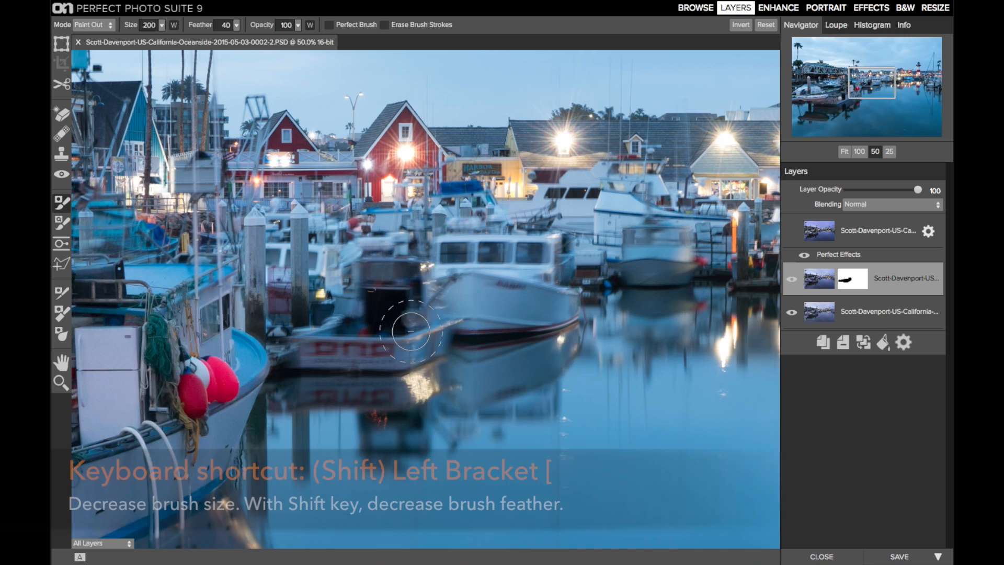
{"action": "key", "text": "shift+bracketleft"}
{"action": "key", "text": "shift+bracketleft"}
{"action": "key", "text": "shift+bracketleft"}
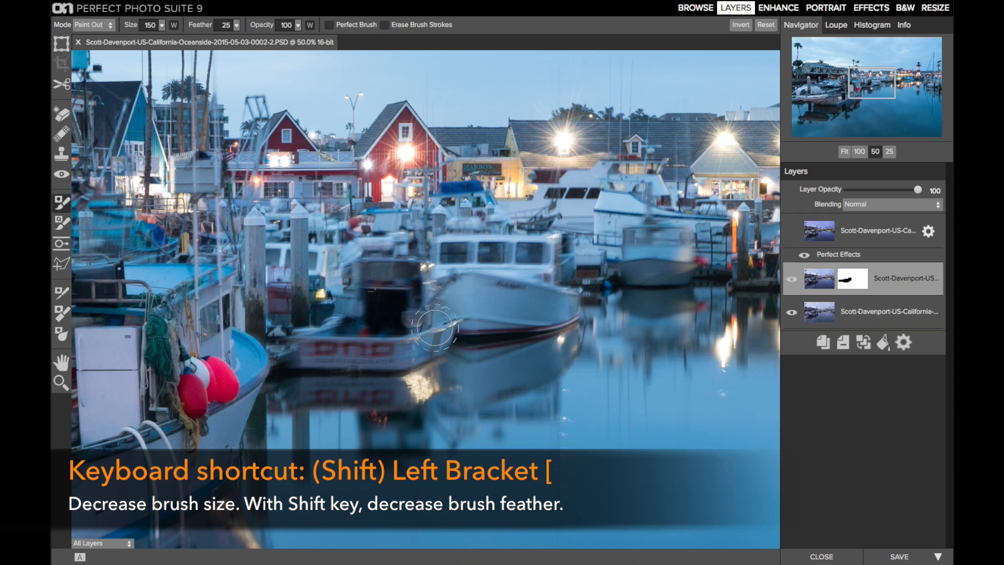
{"action": "mouse_move", "coordinate": [346, 350]}
{"action": "left_mouse_down"}
{"action": "mouse_move", "coordinate": [307, 342]}
{"action": "mouse_move", "coordinate": [420, 323]}
{"action": "mouse_move", "coordinate": [421, 298]}
{"action": "mouse_move", "coordinate": [401, 281]}
{"action": "mouse_move", "coordinate": [349, 290]}
{"action": "mouse_move", "coordinate": [371, 259]}
{"action": "mouse_move", "coordinate": [404, 257]}
{"action": "mouse_move", "coordinate": [433, 273]}
{"action": "mouse_move", "coordinate": [435, 309]}
{"action": "mouse_move", "coordinate": [515, 303]}
{"action": "mouse_move", "coordinate": [472, 289]}
{"action": "mouse_move", "coordinate": [462, 325]}
{"action": "left_mouse_up"}
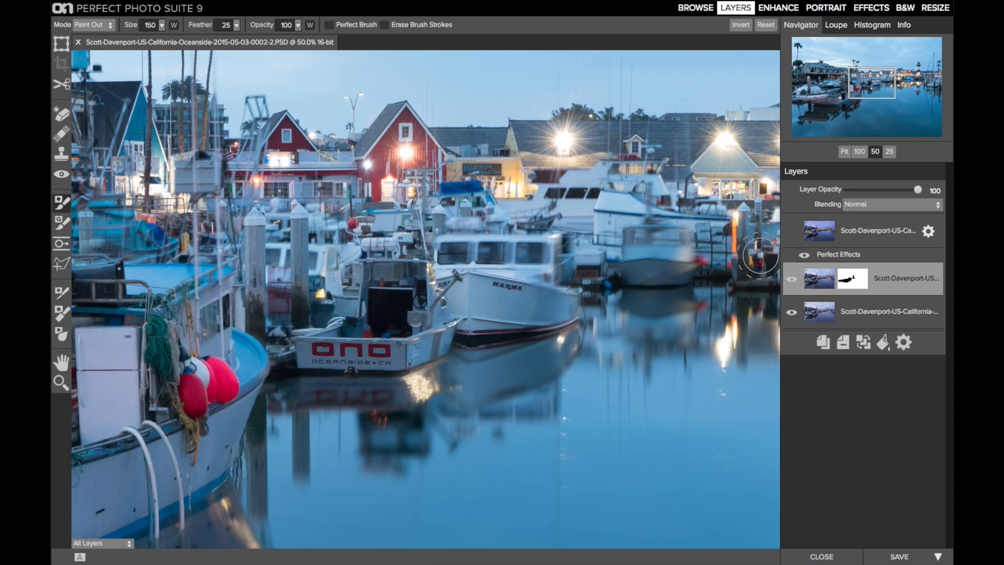
{"action": "left_click", "coordinate": [792, 279]}
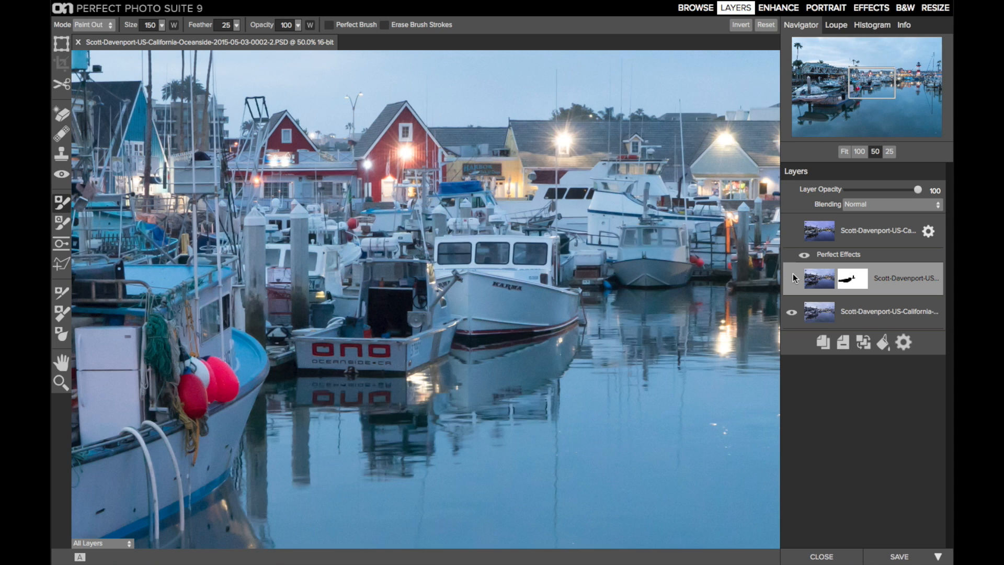
{"action": "left_click", "coordinate": [793, 278]}
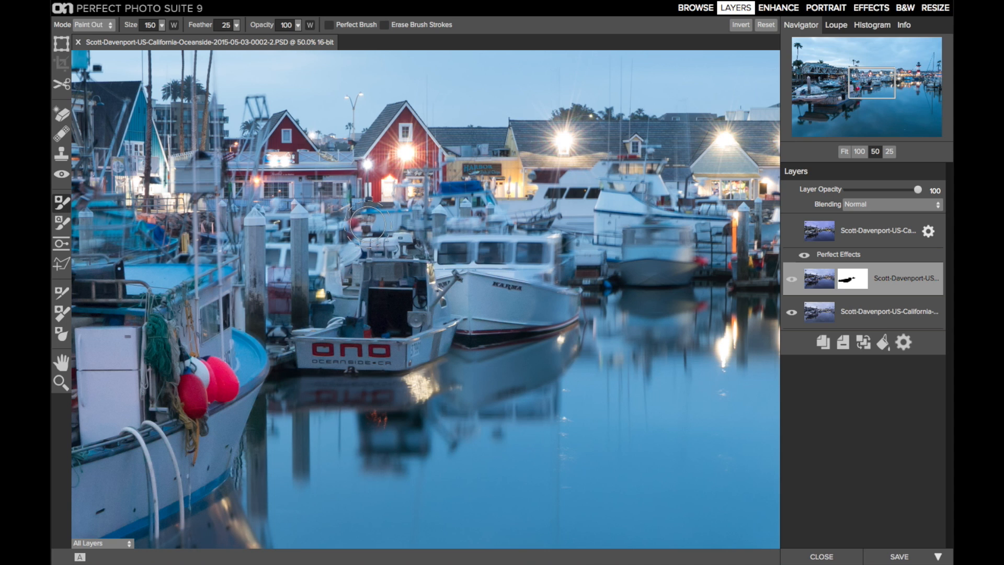
- Paint out the long-exposure layer over the small boat and its thin mast in front of the elevated building
{"action": "left_click_drag", "start_coordinate": [873, 87], "coordinate": [829, 80]}
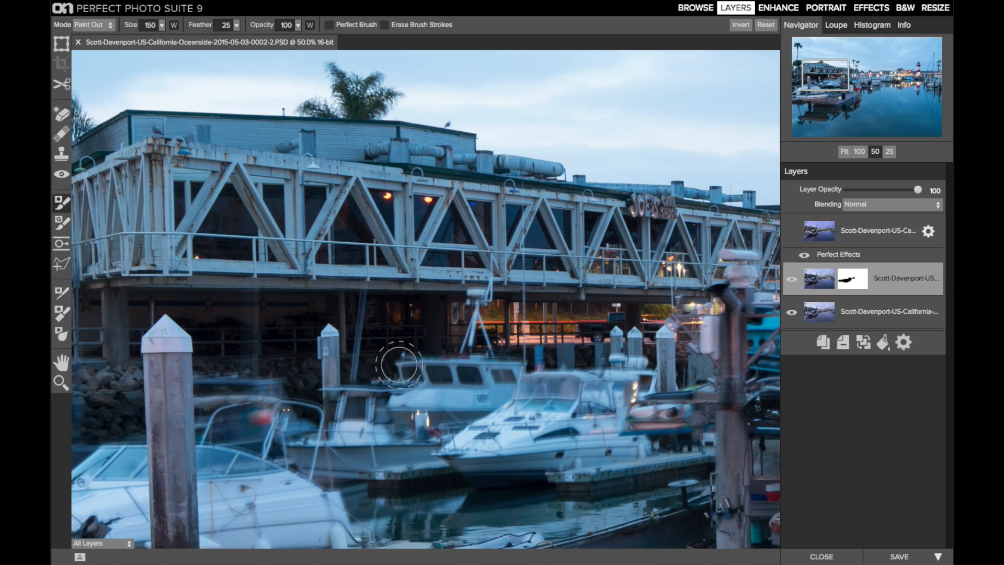
{"action": "mouse_move", "coordinate": [348, 413]}
{"action": "left_mouse_down"}
{"action": "mouse_move", "coordinate": [354, 404]}
{"action": "mouse_move", "coordinate": [345, 446]}
{"action": "mouse_move", "coordinate": [376, 292]}
{"action": "left_mouse_up"}
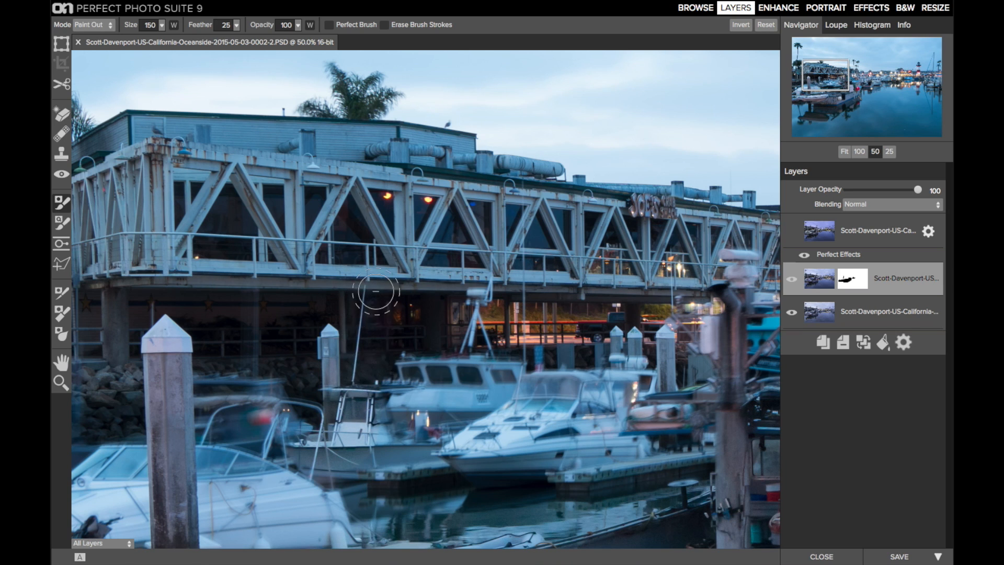
- Restore the long-exposure sky around the tall antenna beside the palm trees, painting in with Perfect Brush enabled
{"action": "left_click_drag", "start_coordinate": [836, 76], "coordinate": [861, 69]}
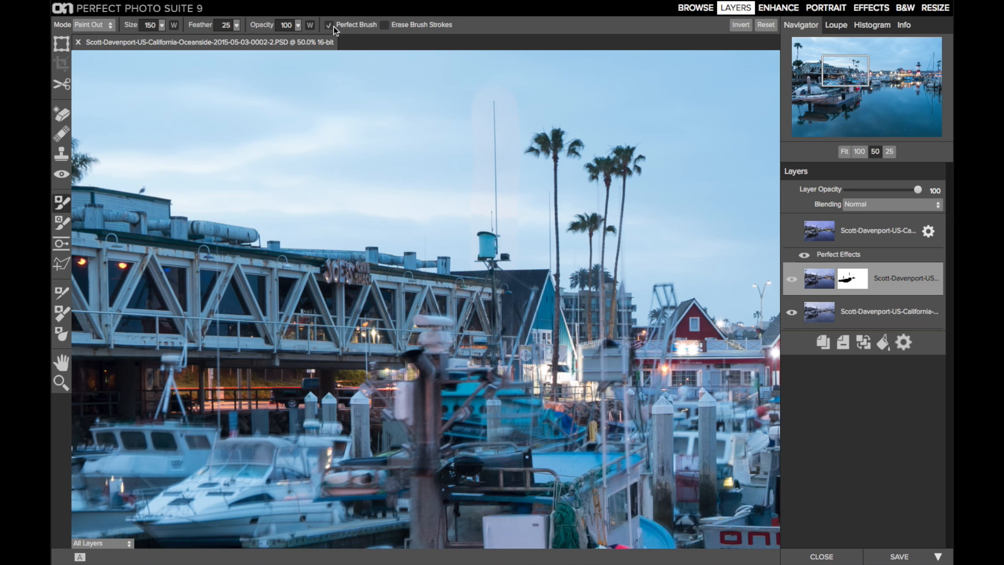
{"action": "key", "text": "x"}
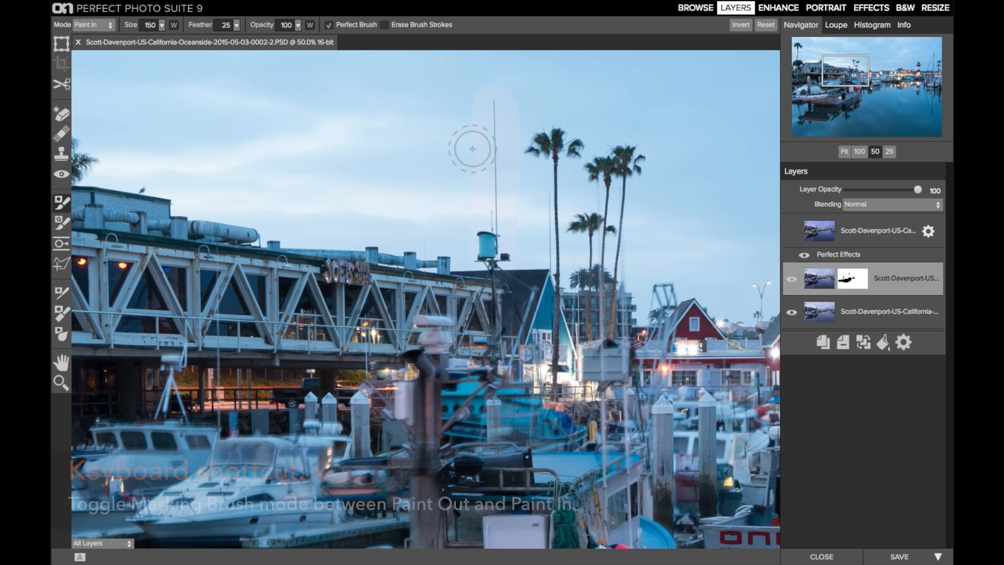
{"action": "mouse_move", "coordinate": [469, 215]}
{"action": "left_mouse_down"}
{"action": "mouse_move", "coordinate": [469, 247]}
{"action": "mouse_move", "coordinate": [480, 185]}
{"action": "mouse_move", "coordinate": [478, 78]}
{"action": "mouse_move", "coordinate": [508, 83]}
{"action": "mouse_move", "coordinate": [515, 237]}
{"action": "left_mouse_up"}
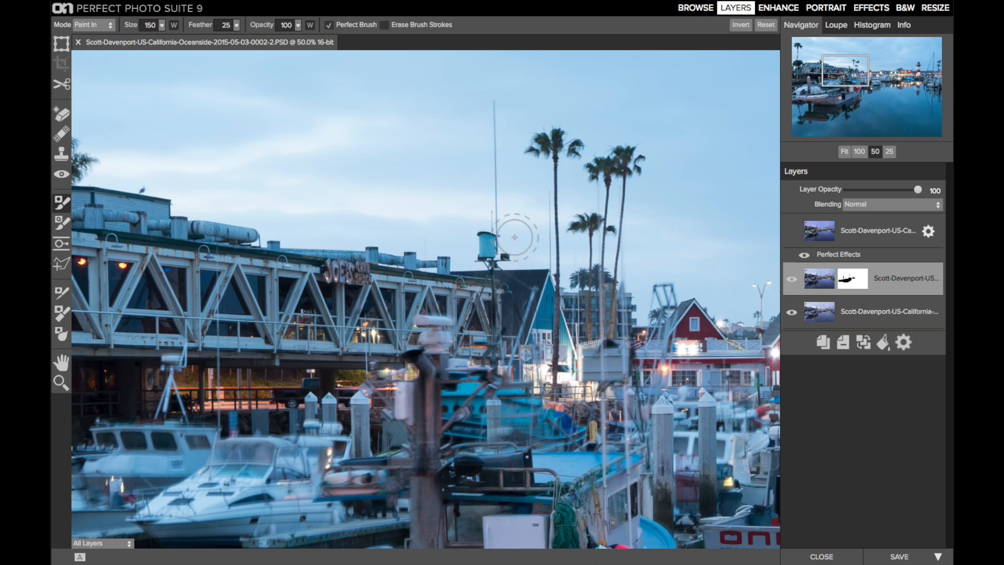
- View the whole image and paste the copied mask onto the long-exposure layer
{"action": "left_click", "coordinate": [845, 152]}
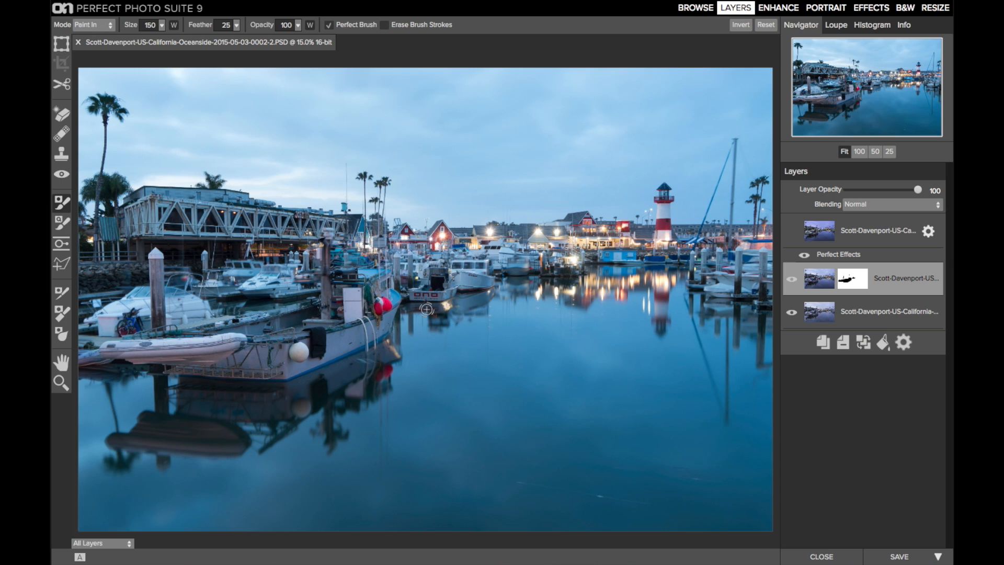
{"action": "mouse_move", "coordinate": [336, 1]}
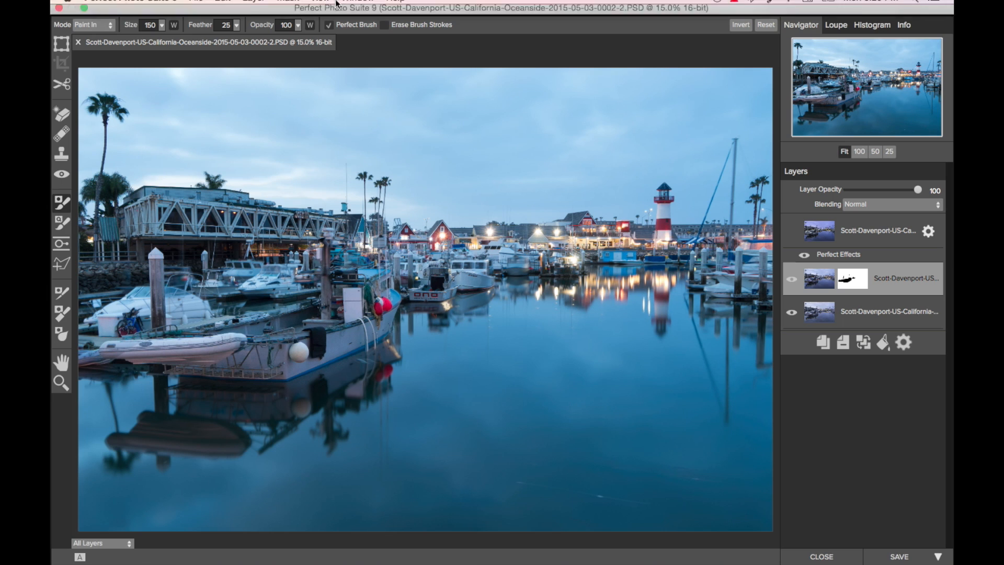
{"action": "left_click", "coordinate": [289, 7]}
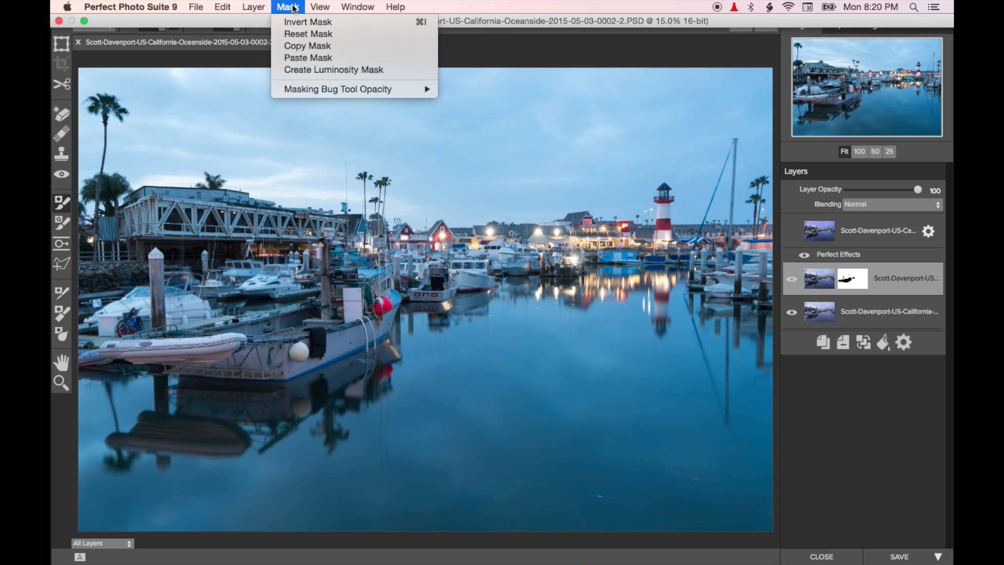
{"action": "left_click", "coordinate": [291, 57]}
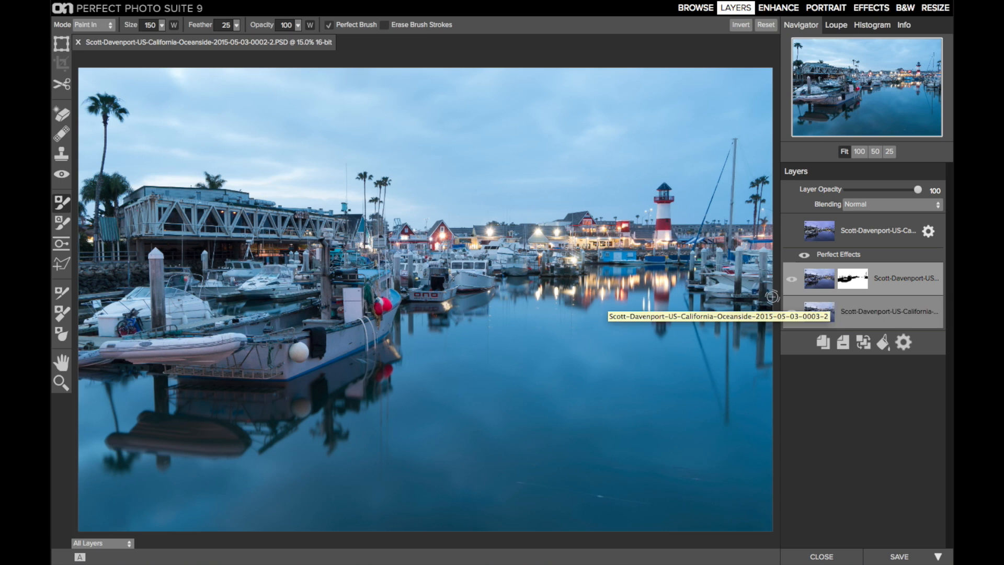
- Review the layer commands, including New Stamped Layer, and show the top layer with its Perfect Effects
{"action": "left_click", "coordinate": [261, 7]}
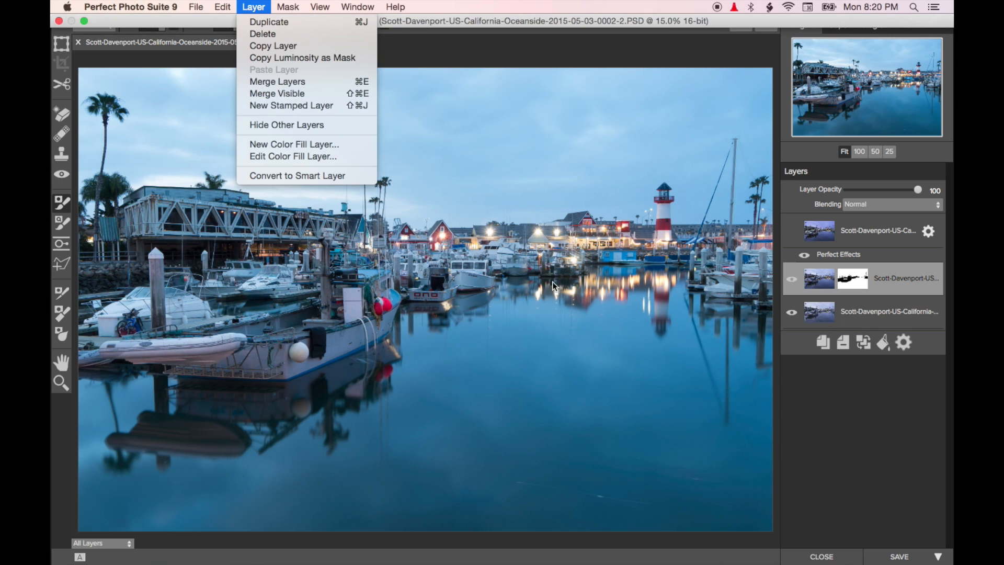
{"action": "left_click", "coordinate": [850, 228]}
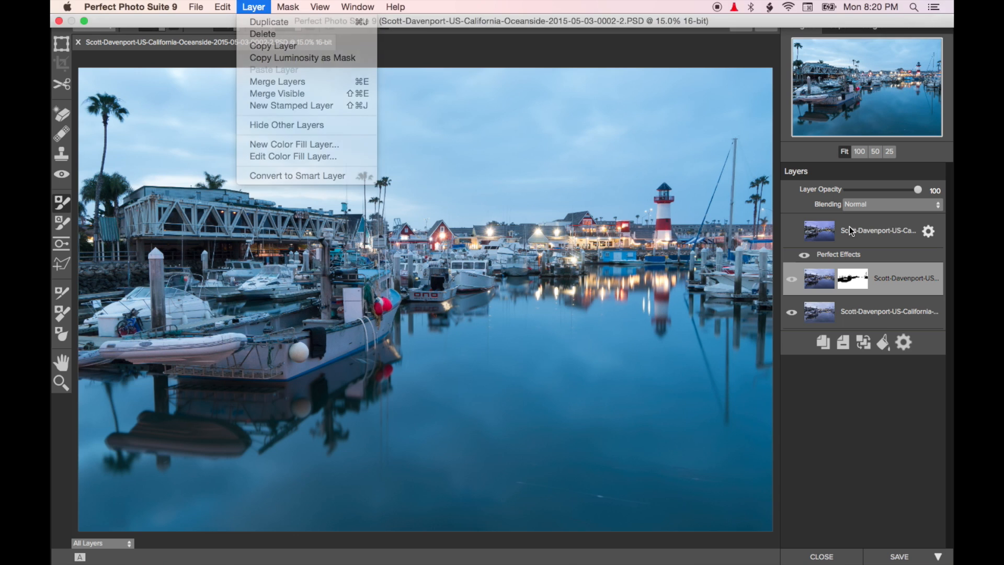
{"action": "left_click", "coordinate": [791, 232]}
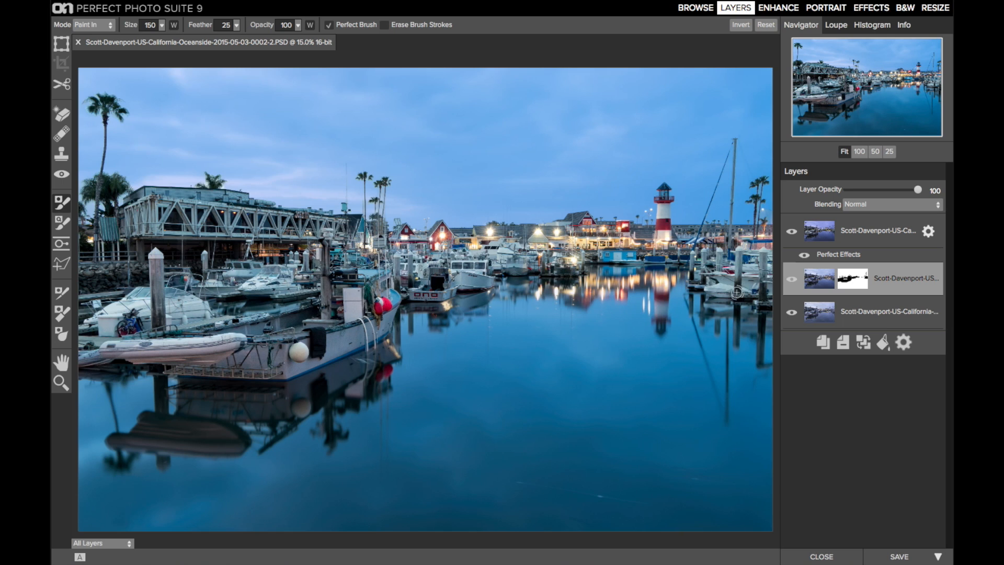
- Reopen the top layer's Perfect Effects and examine the Dynamic Contrast filter's settings with the filters above it hidden
{"action": "left_click", "coordinate": [867, 255]}
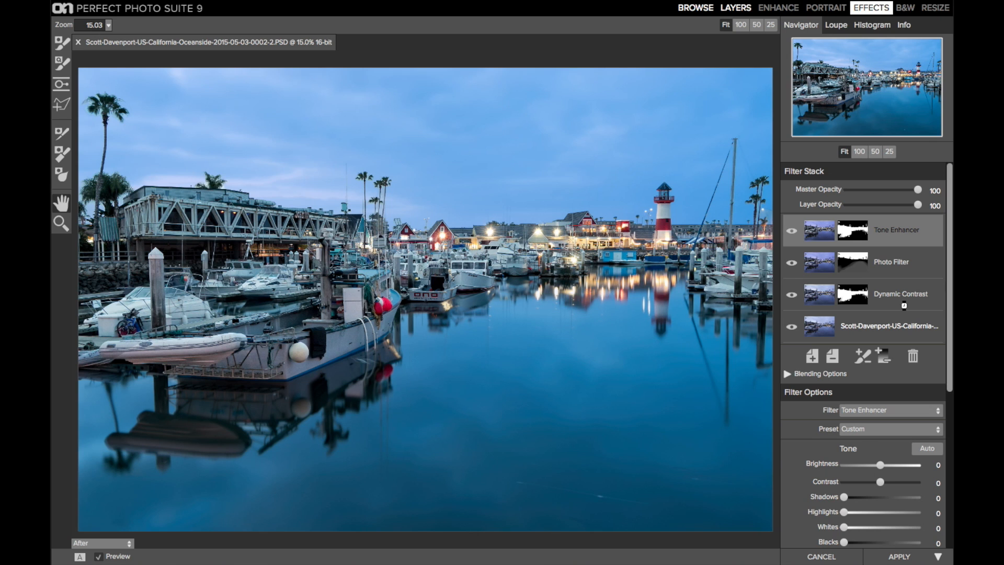
{"action": "left_click", "coordinate": [900, 302]}
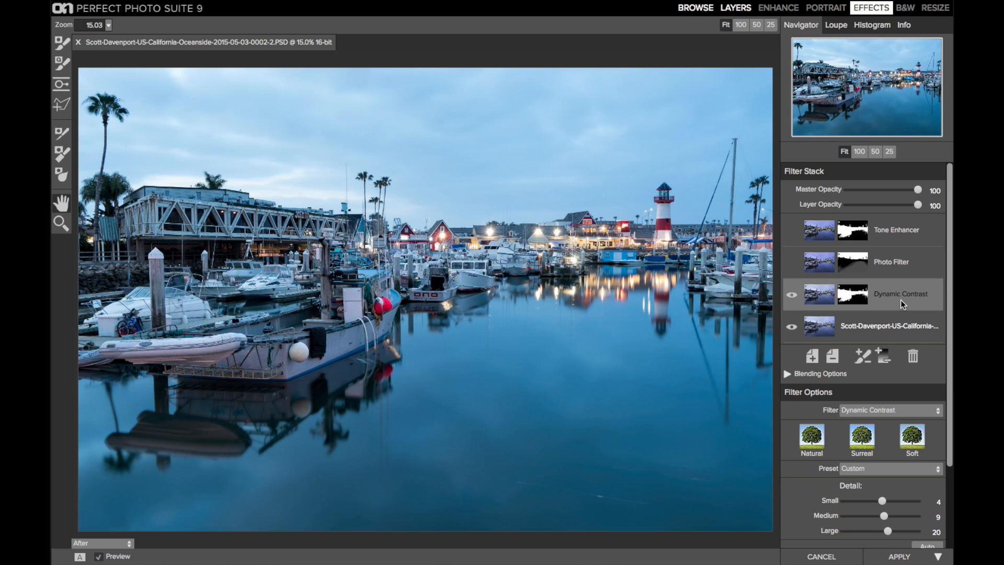
{"action": "scroll", "coordinate": [901, 300], "scroll_direction": "down", "scroll_amount": 3}
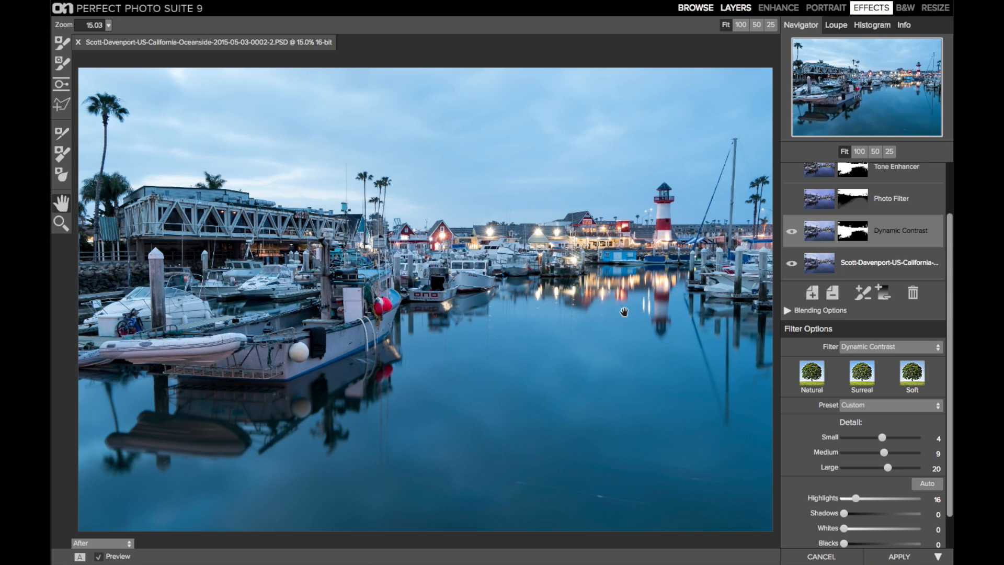
- Inspect the Photo Filter's settings and its mask as a red overlay and in grayscale, and return to the After view
{"action": "left_click", "coordinate": [903, 210]}
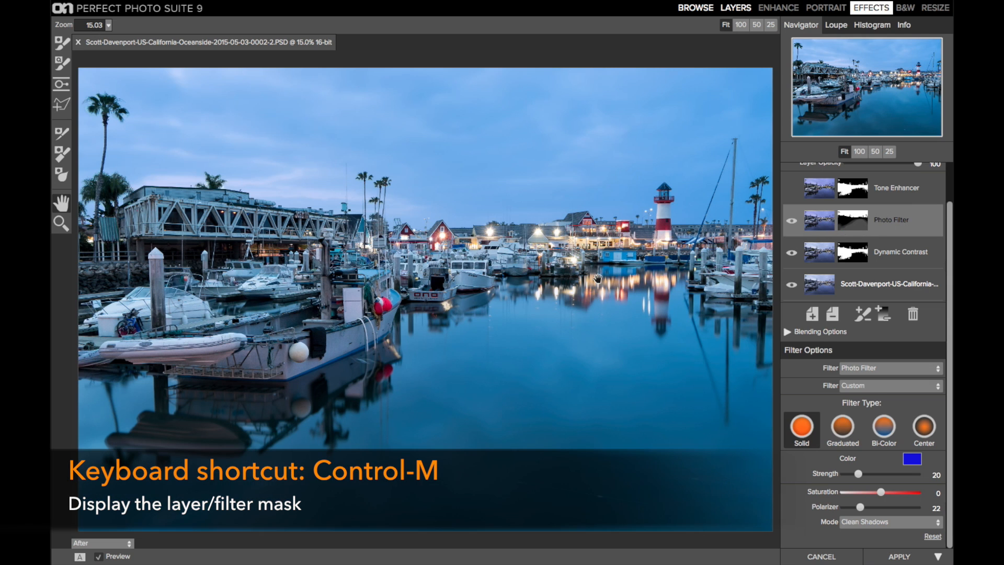
{"action": "key", "text": "ctrl+m"}
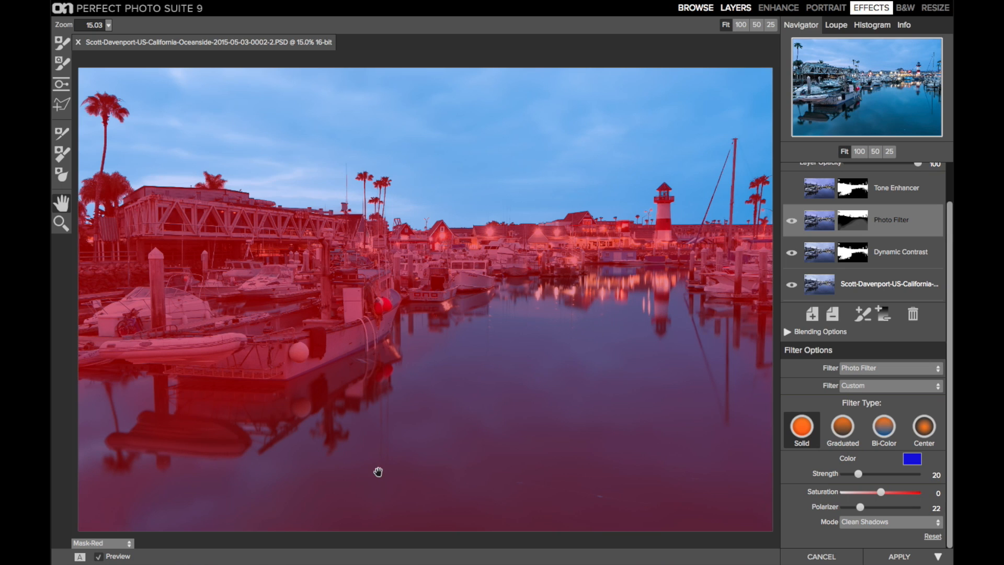
{"action": "left_click", "coordinate": [109, 545]}
{"action": "left_click", "coordinate": [113, 534]}
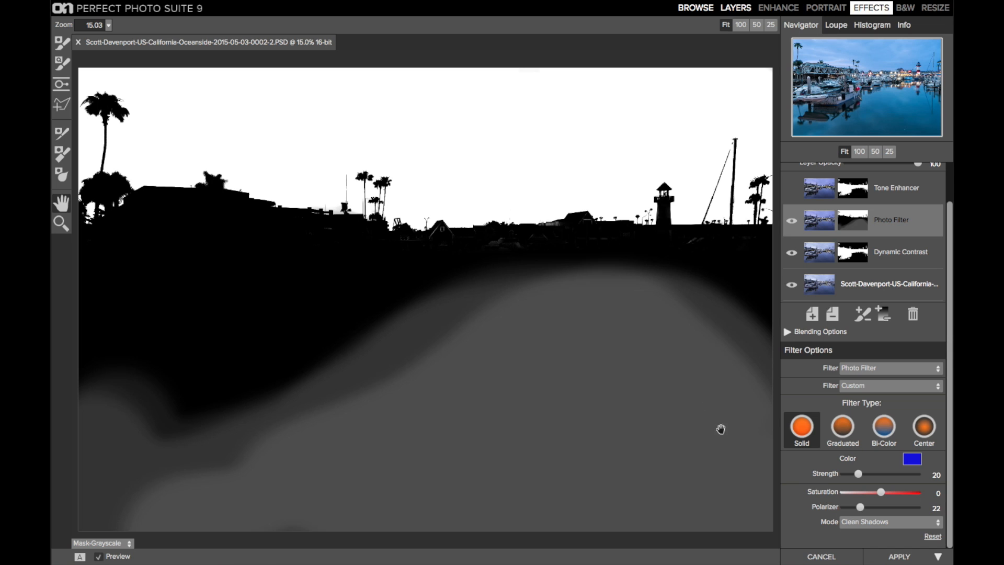
{"action": "key", "text": "o"}
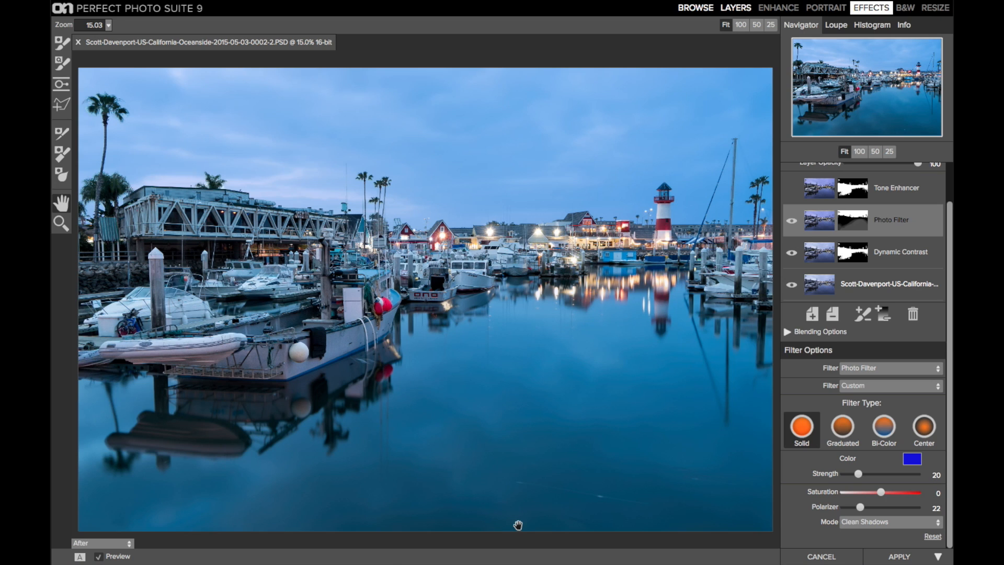
- Examine the Tone Enhancer filter's tone and detail settings and its Blue channel curve
{"action": "left_click", "coordinate": [894, 196]}
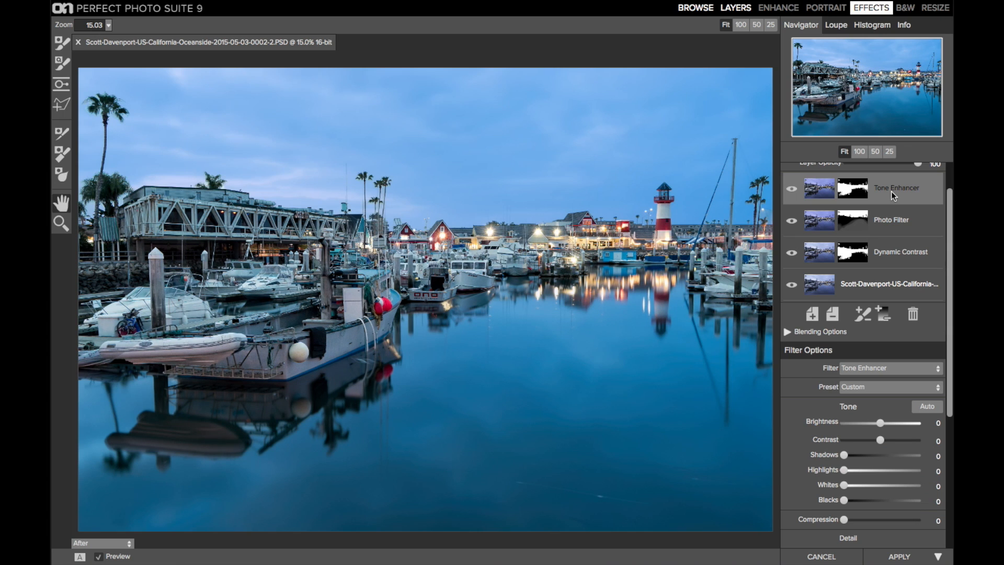
{"action": "scroll", "coordinate": [878, 343], "scroll_direction": "down", "scroll_amount": 8}
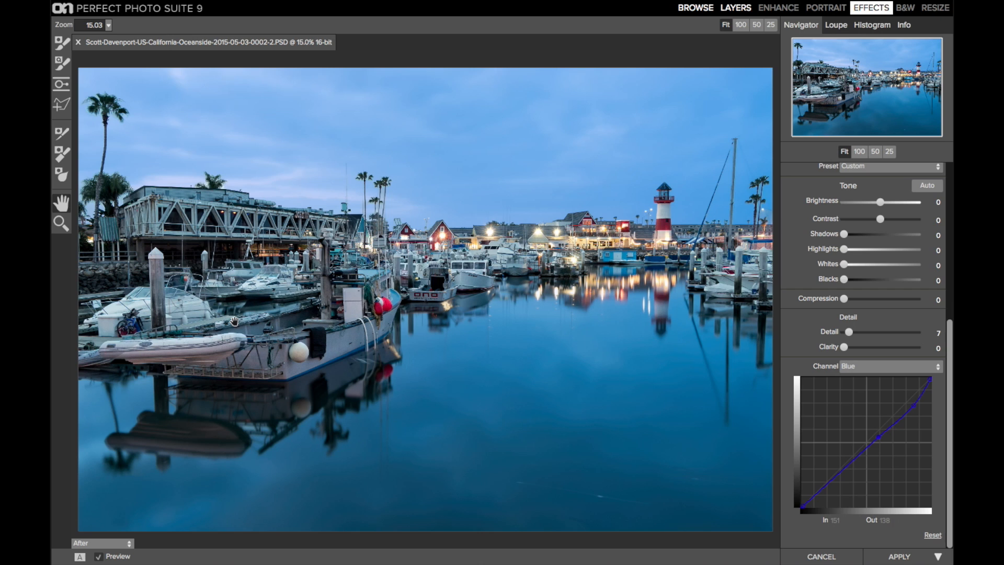
{"action": "scroll", "coordinate": [899, 278], "scroll_direction": "up", "scroll_amount": 8}
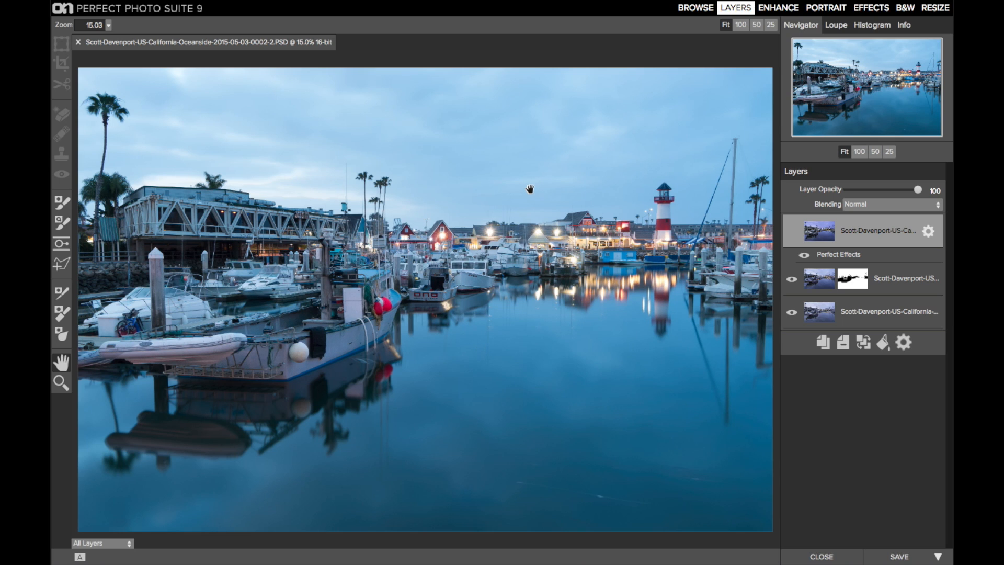
- Back in Layers, toggle the Perfect Effects layer's visibility to compare the blended photo without and with the effects
{"action": "left_click", "coordinate": [793, 231]}
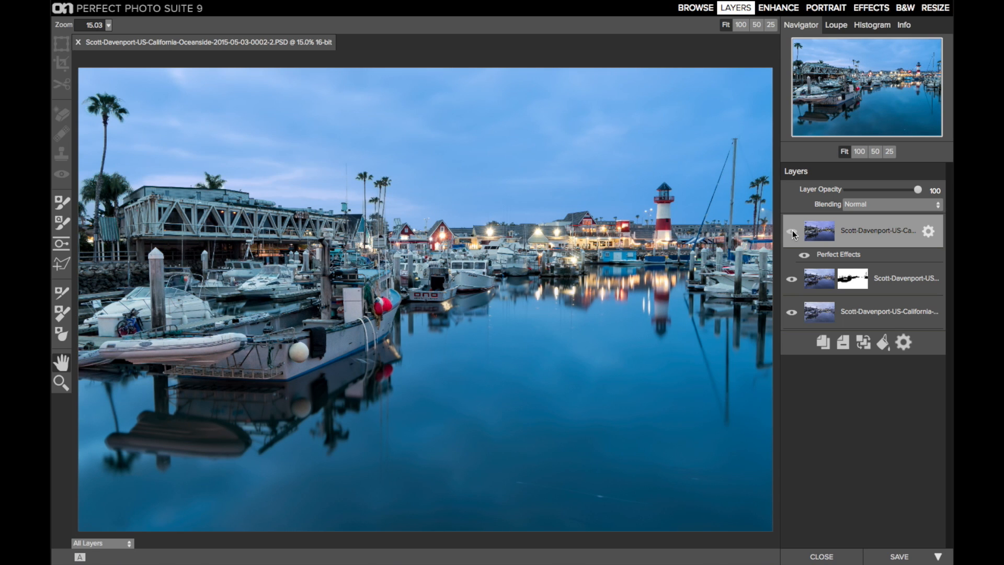